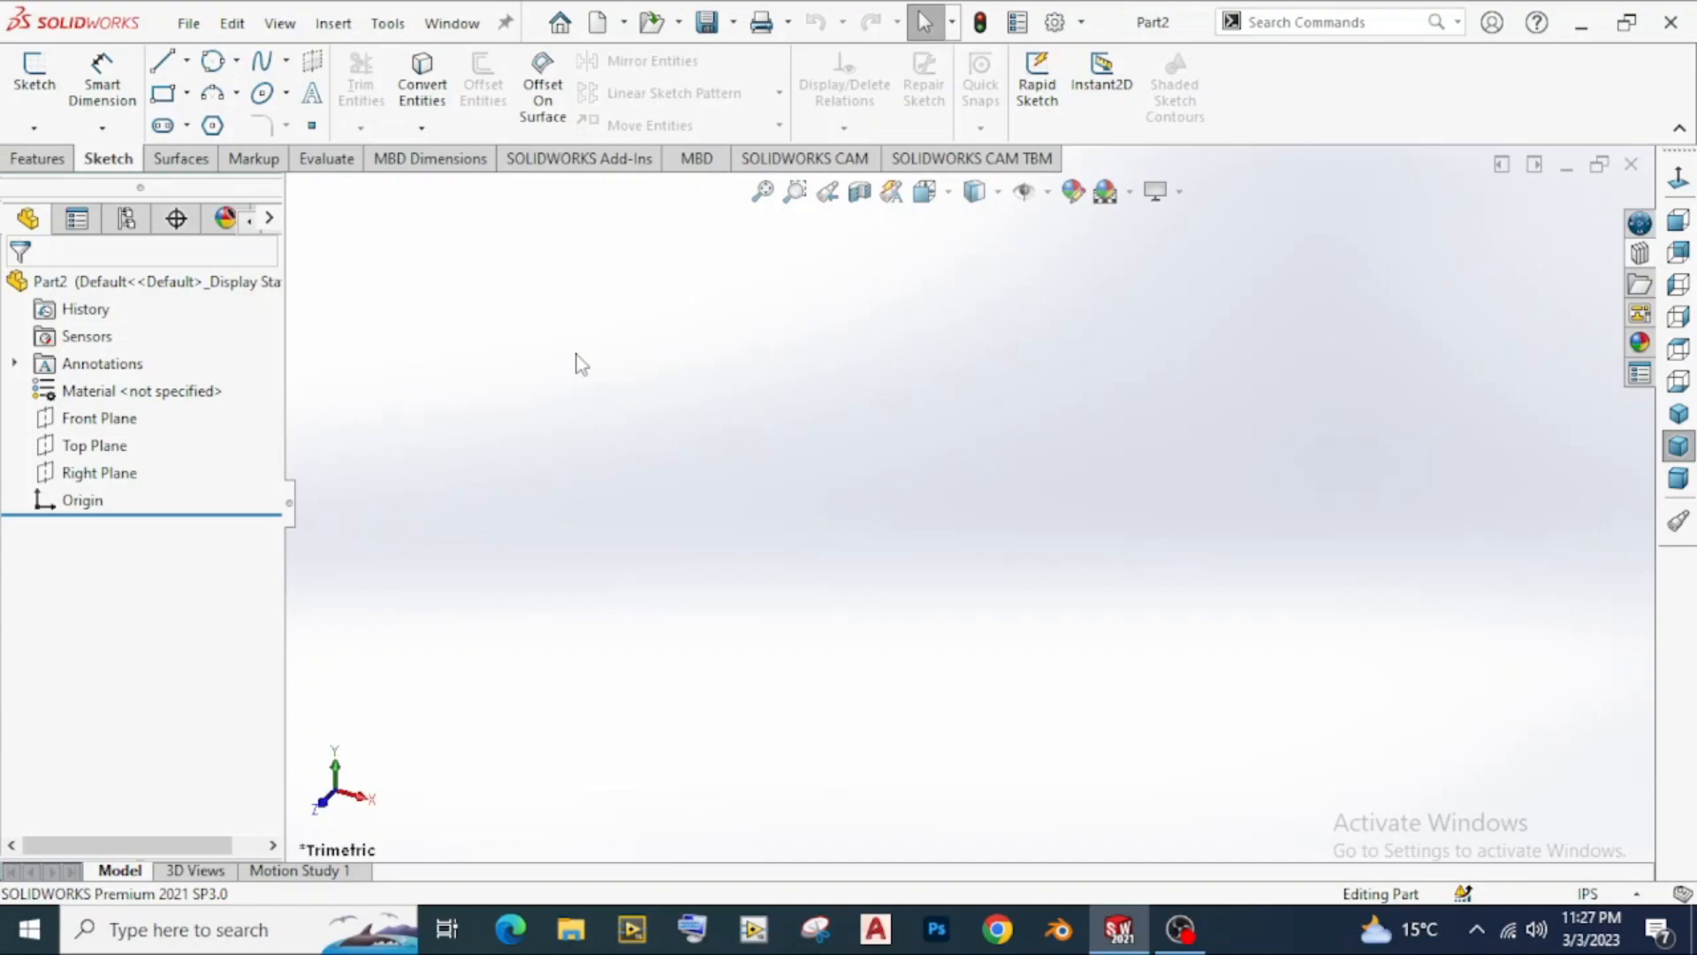
Step: Set the part units to MMGS and start a sketch on the Front Plane
{"action": "left_click", "coordinate": [1591, 894]}
{"action": "left_click", "coordinate": [1485, 798]}
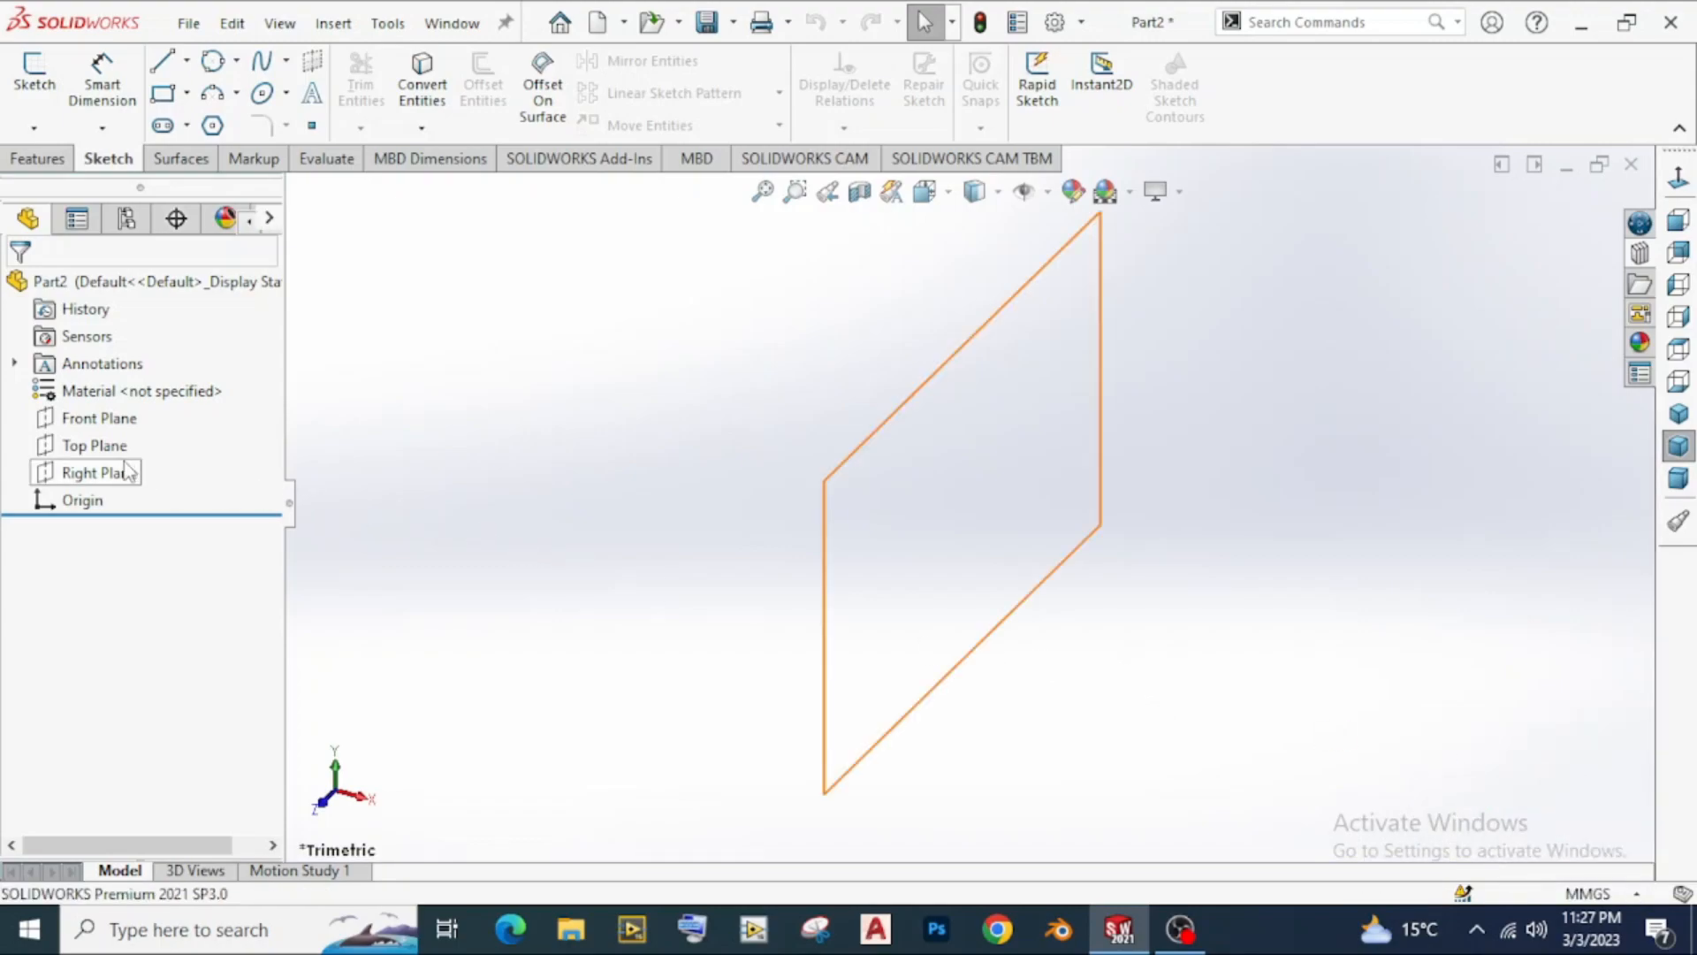
{"action": "left_click", "coordinate": [105, 418]}
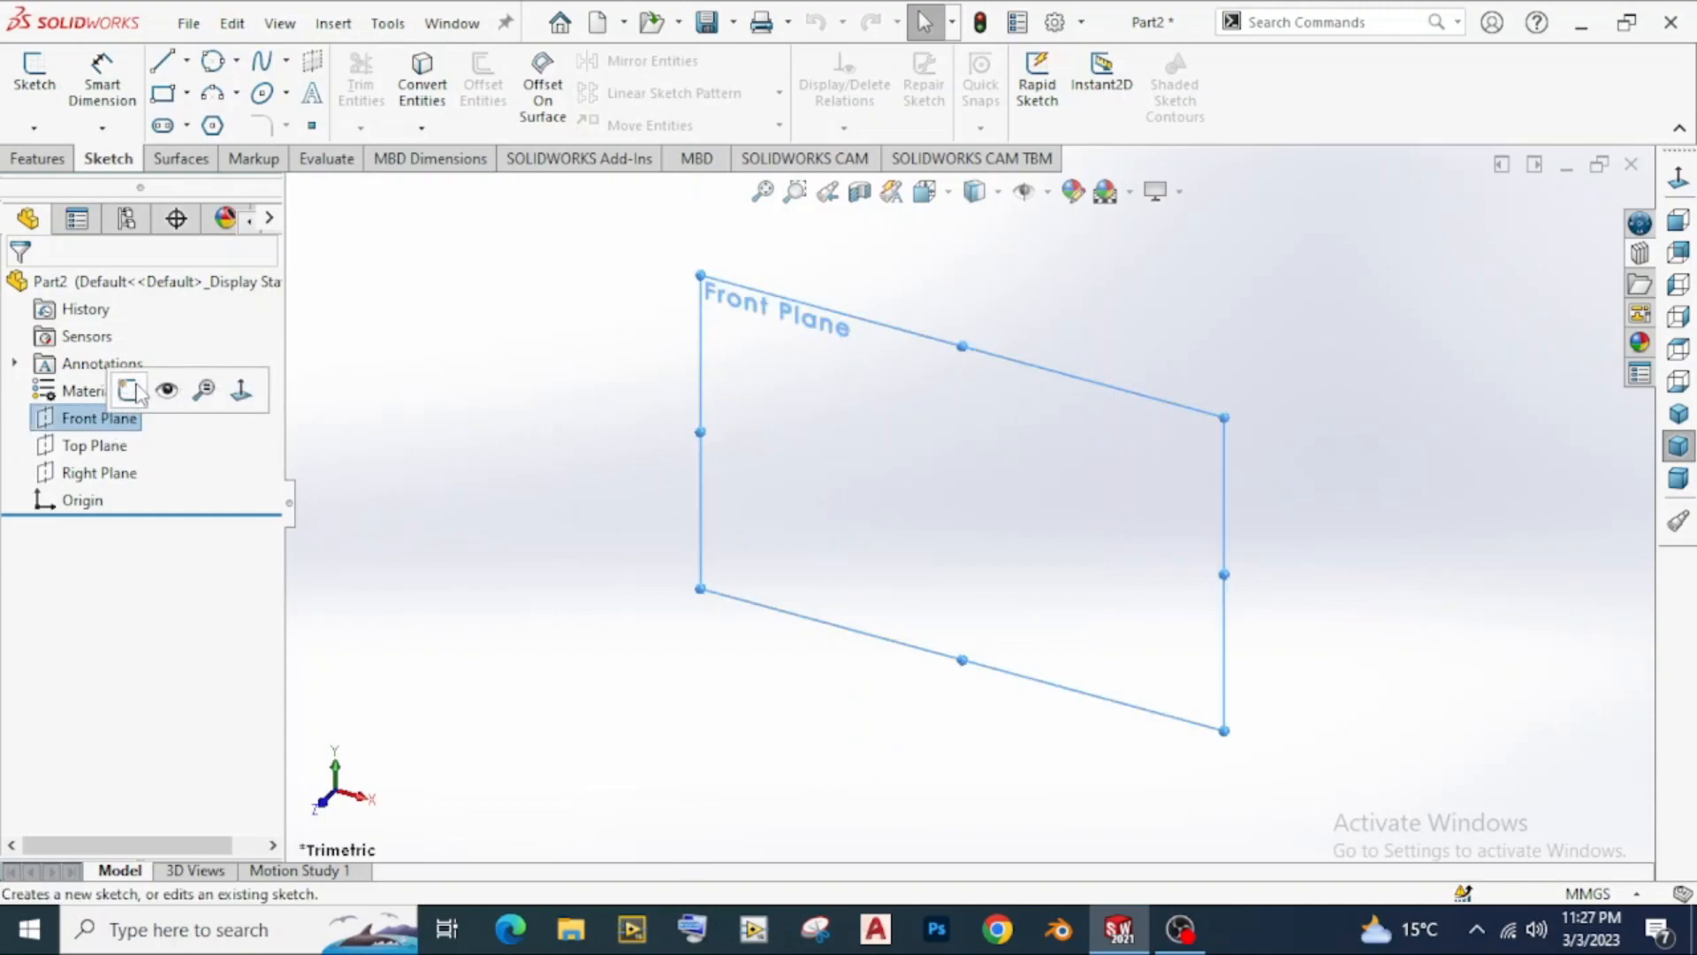
{"action": "left_click", "coordinate": [132, 389]}
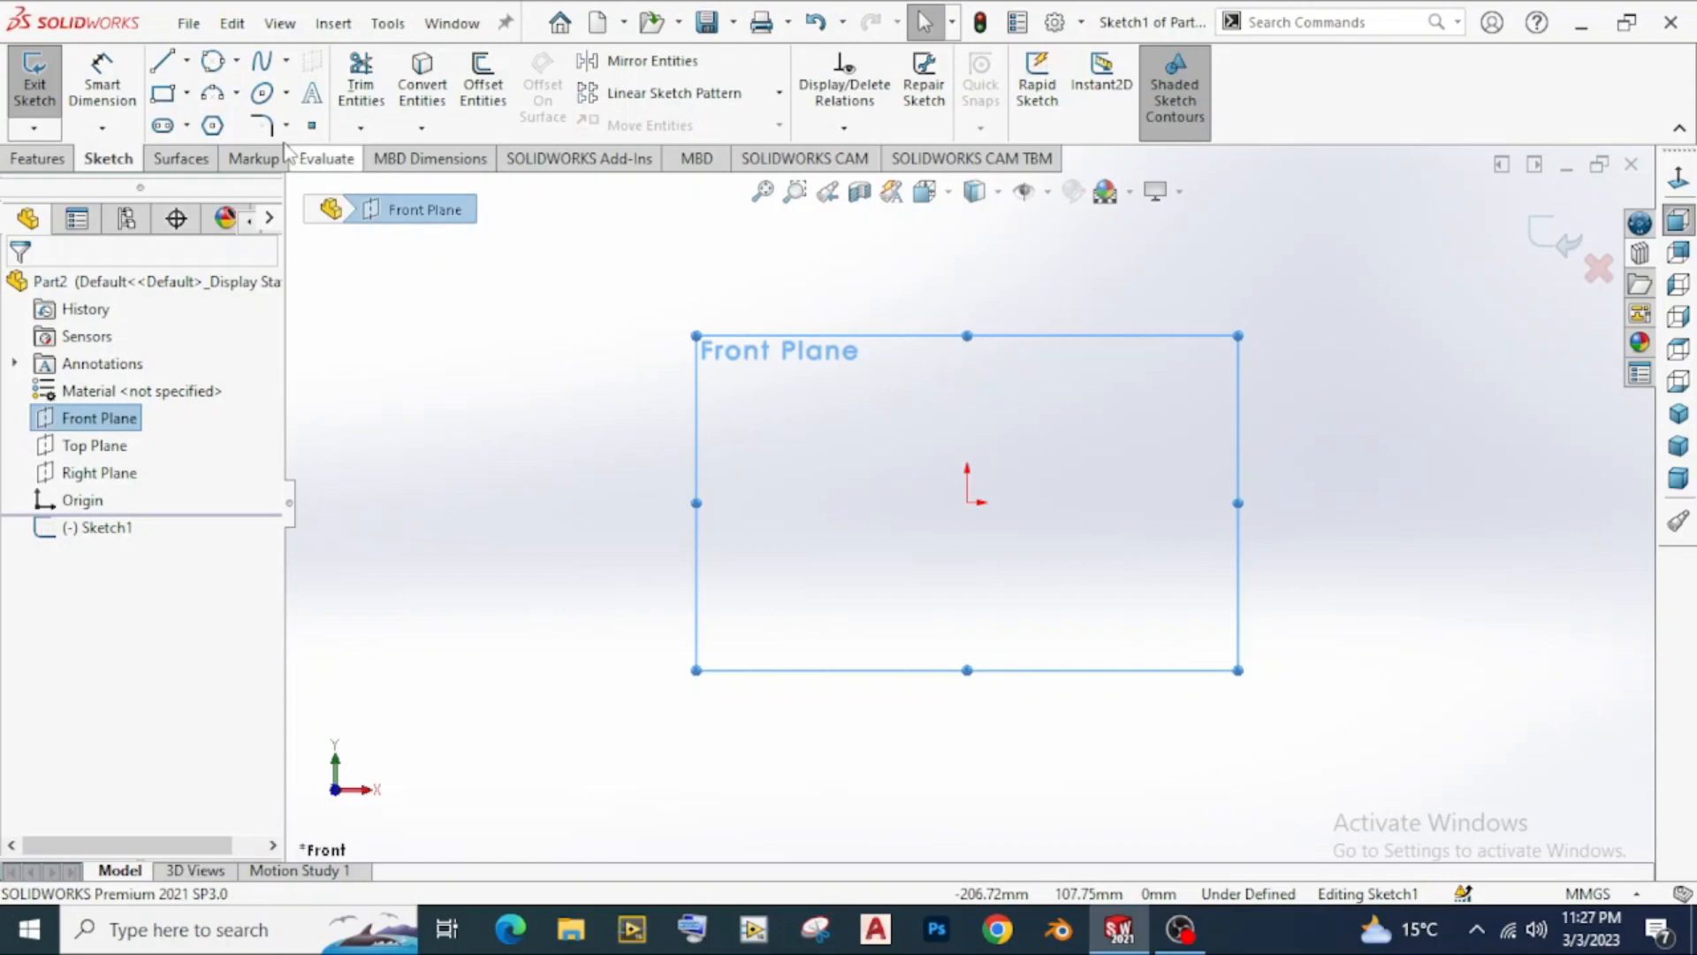
Step: Sketch a 180° centerpoint arc of about 64 mm radius centred on the origin, from directly above it clockwise to directly below
{"action": "left_click", "coordinate": [236, 96]}
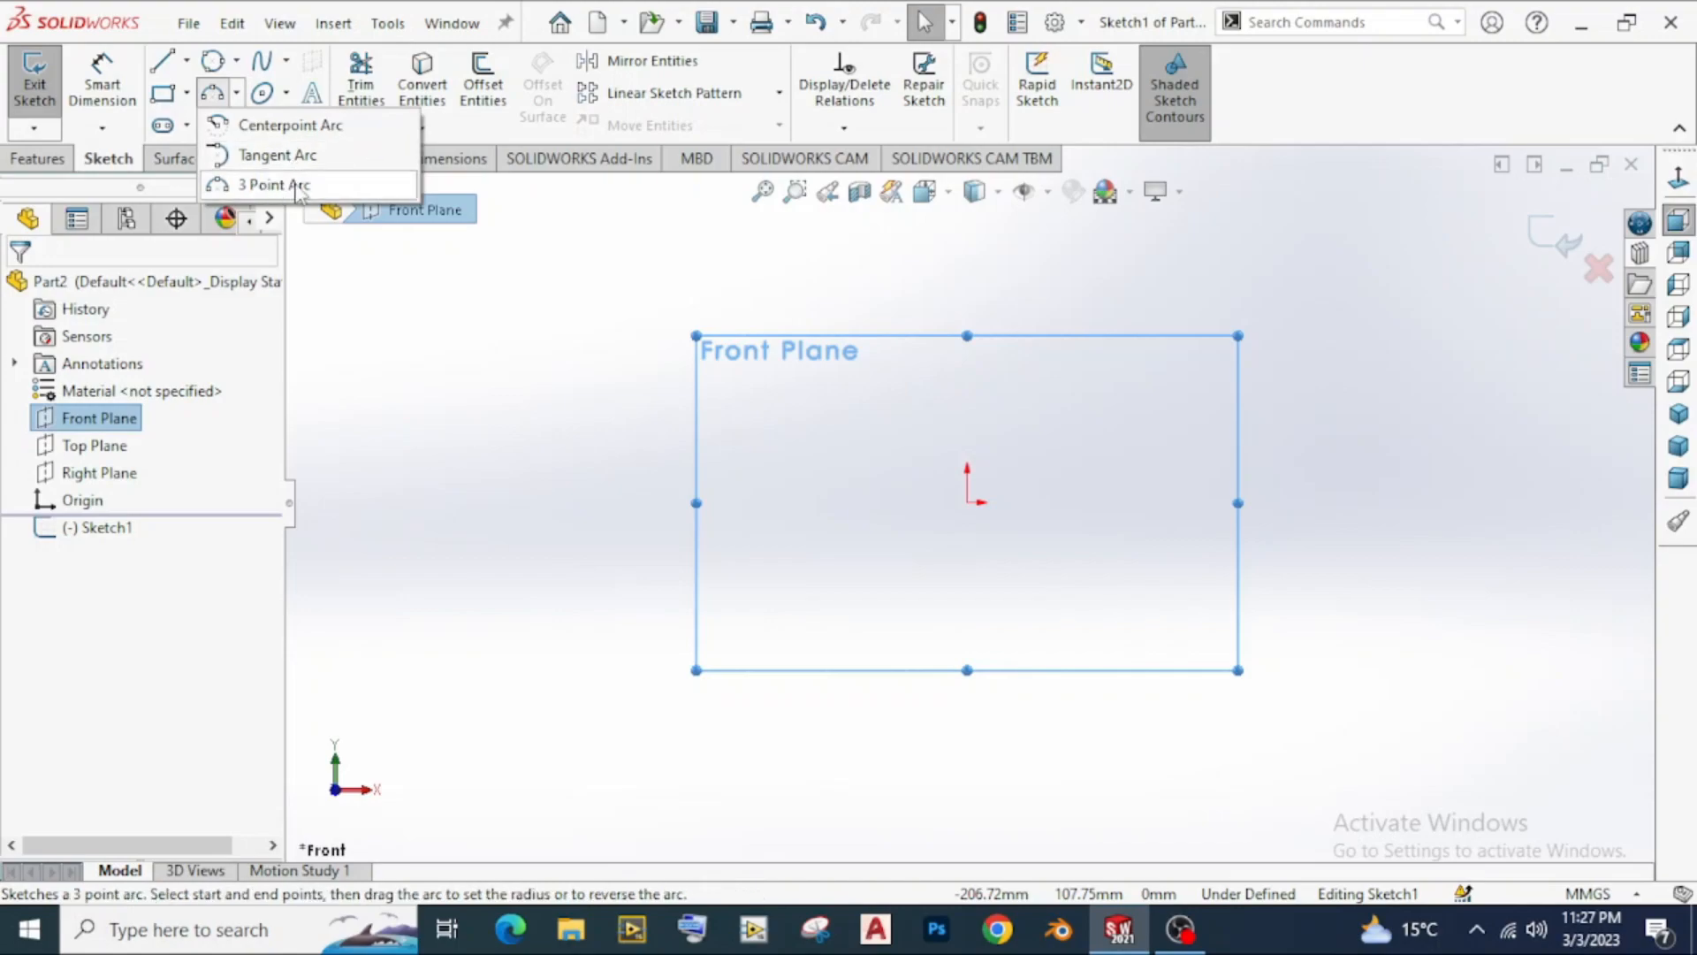
{"action": "left_click", "coordinate": [279, 130]}
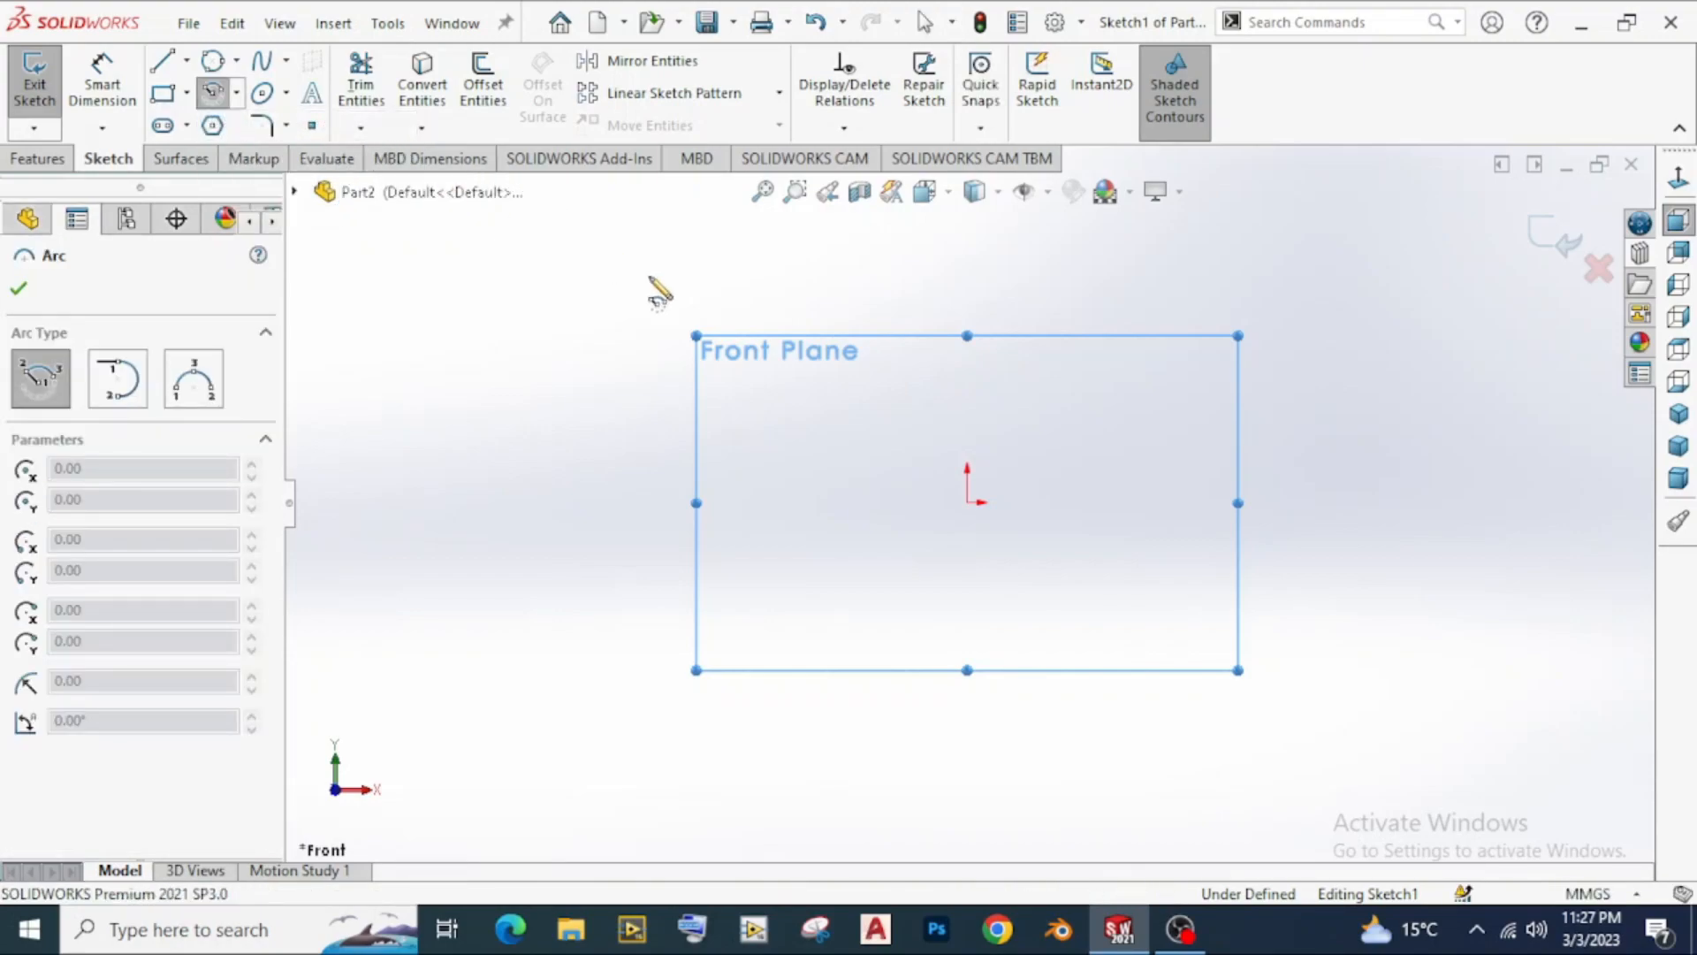
{"action": "left_click", "coordinate": [966, 502]}
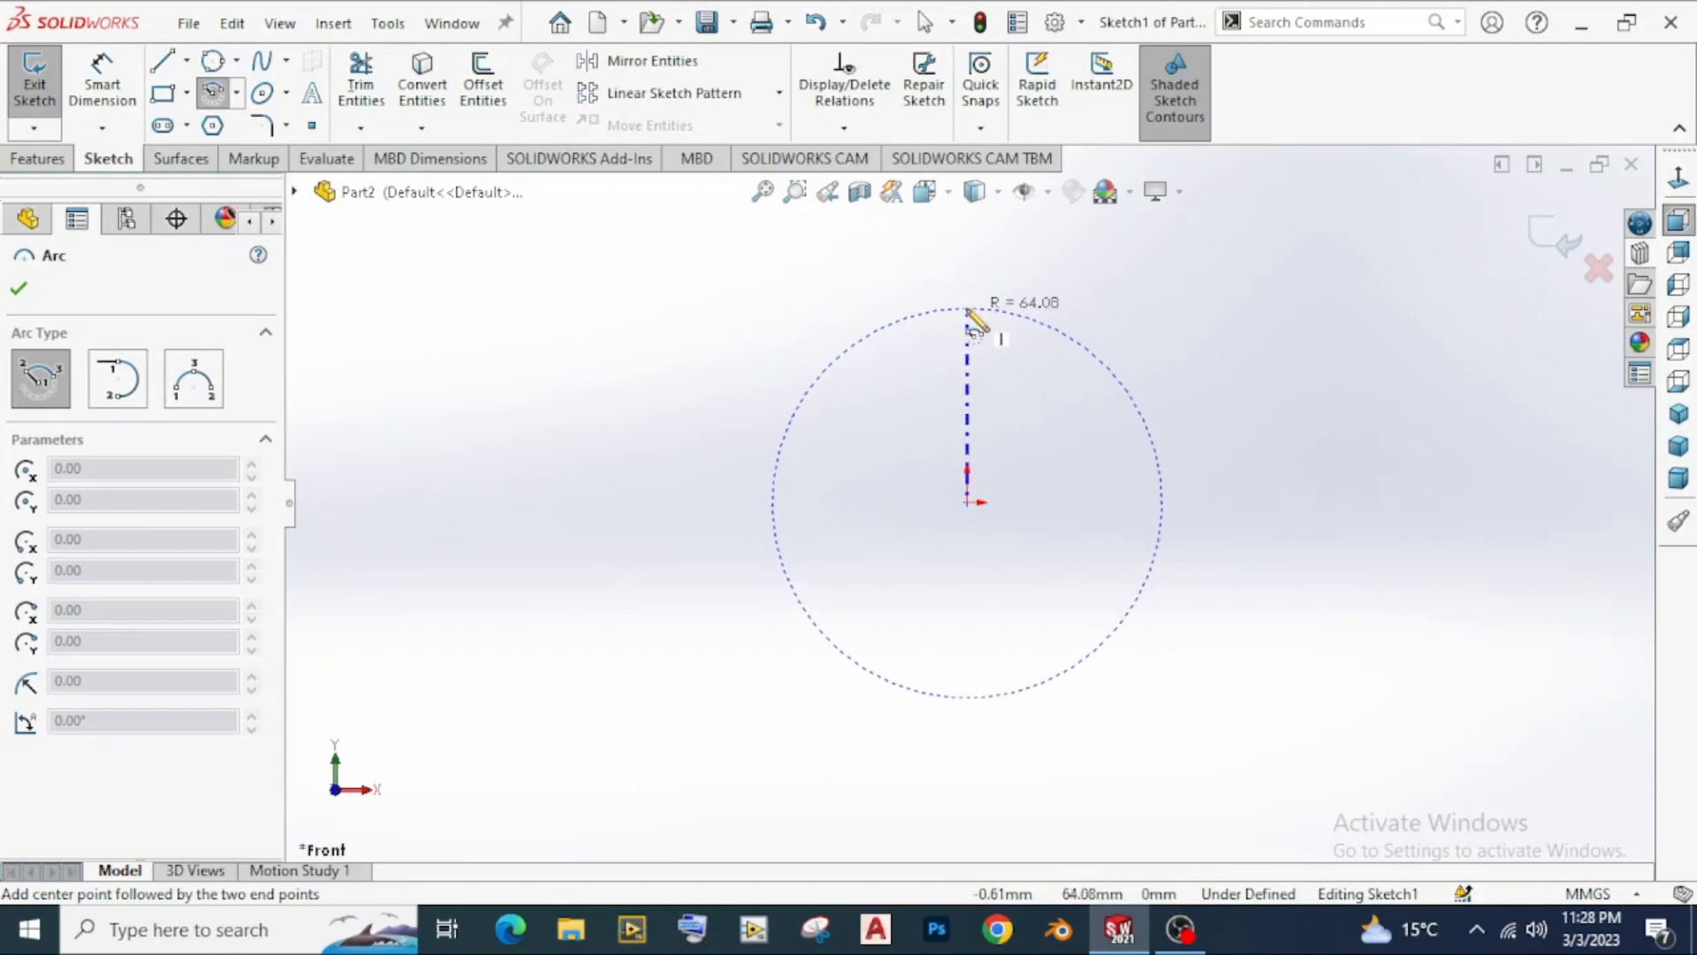
{"action": "left_click", "coordinate": [968, 312]}
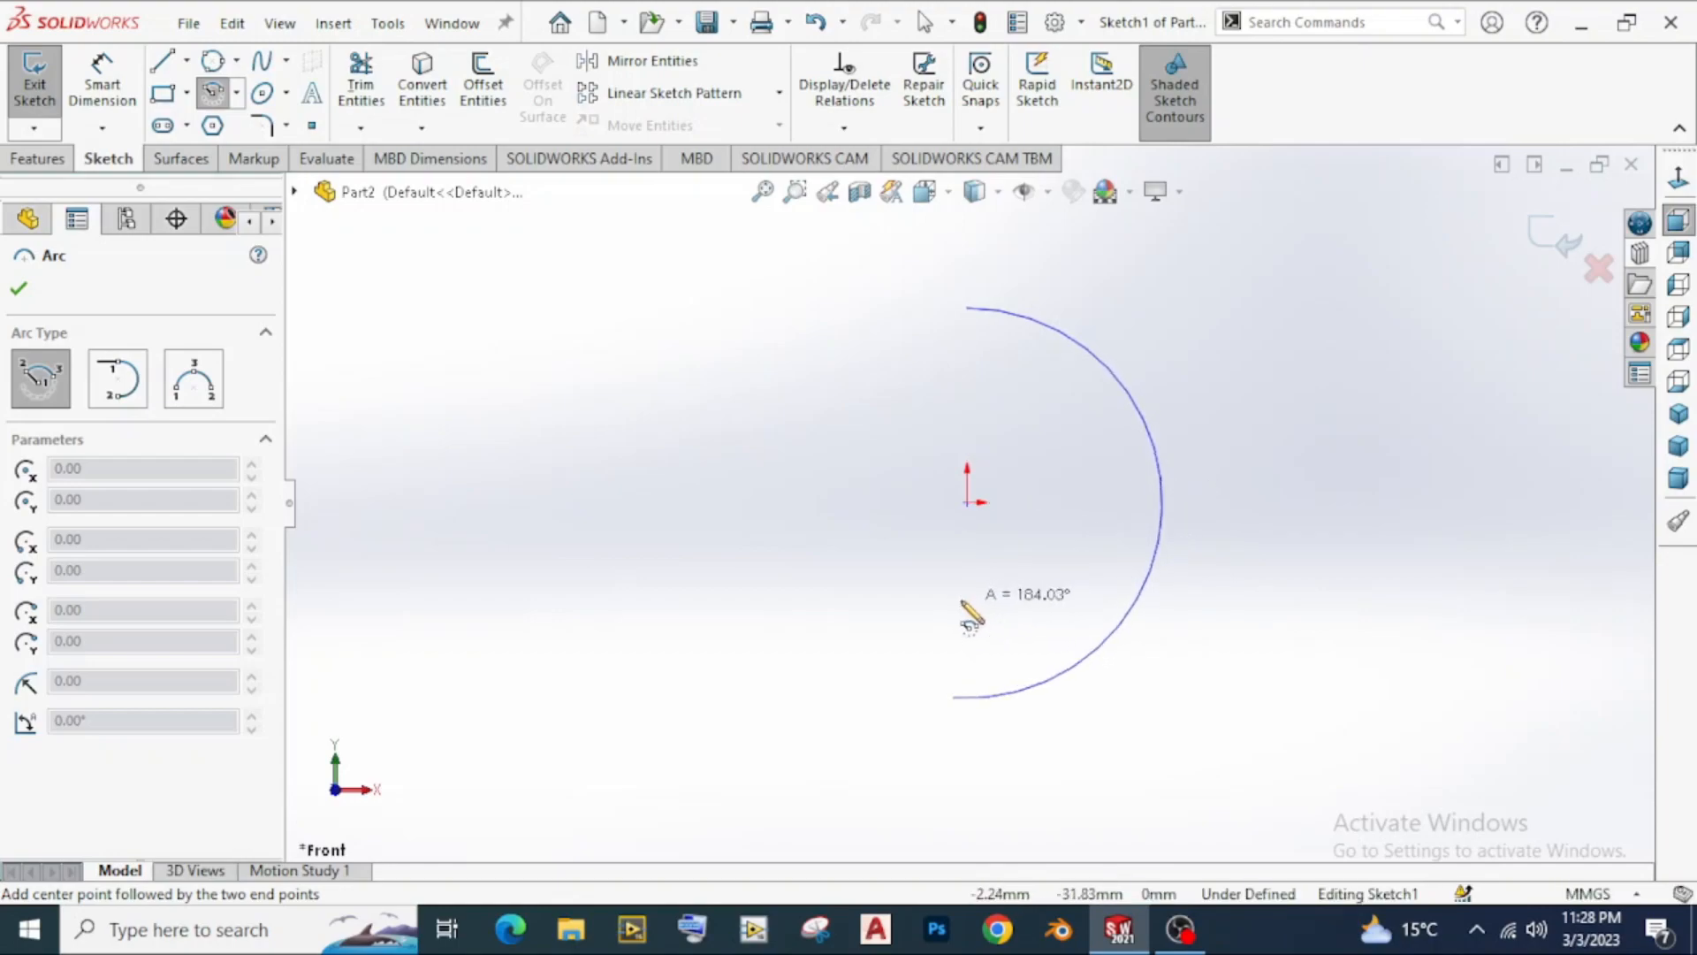
{"action": "left_click", "coordinate": [970, 698]}
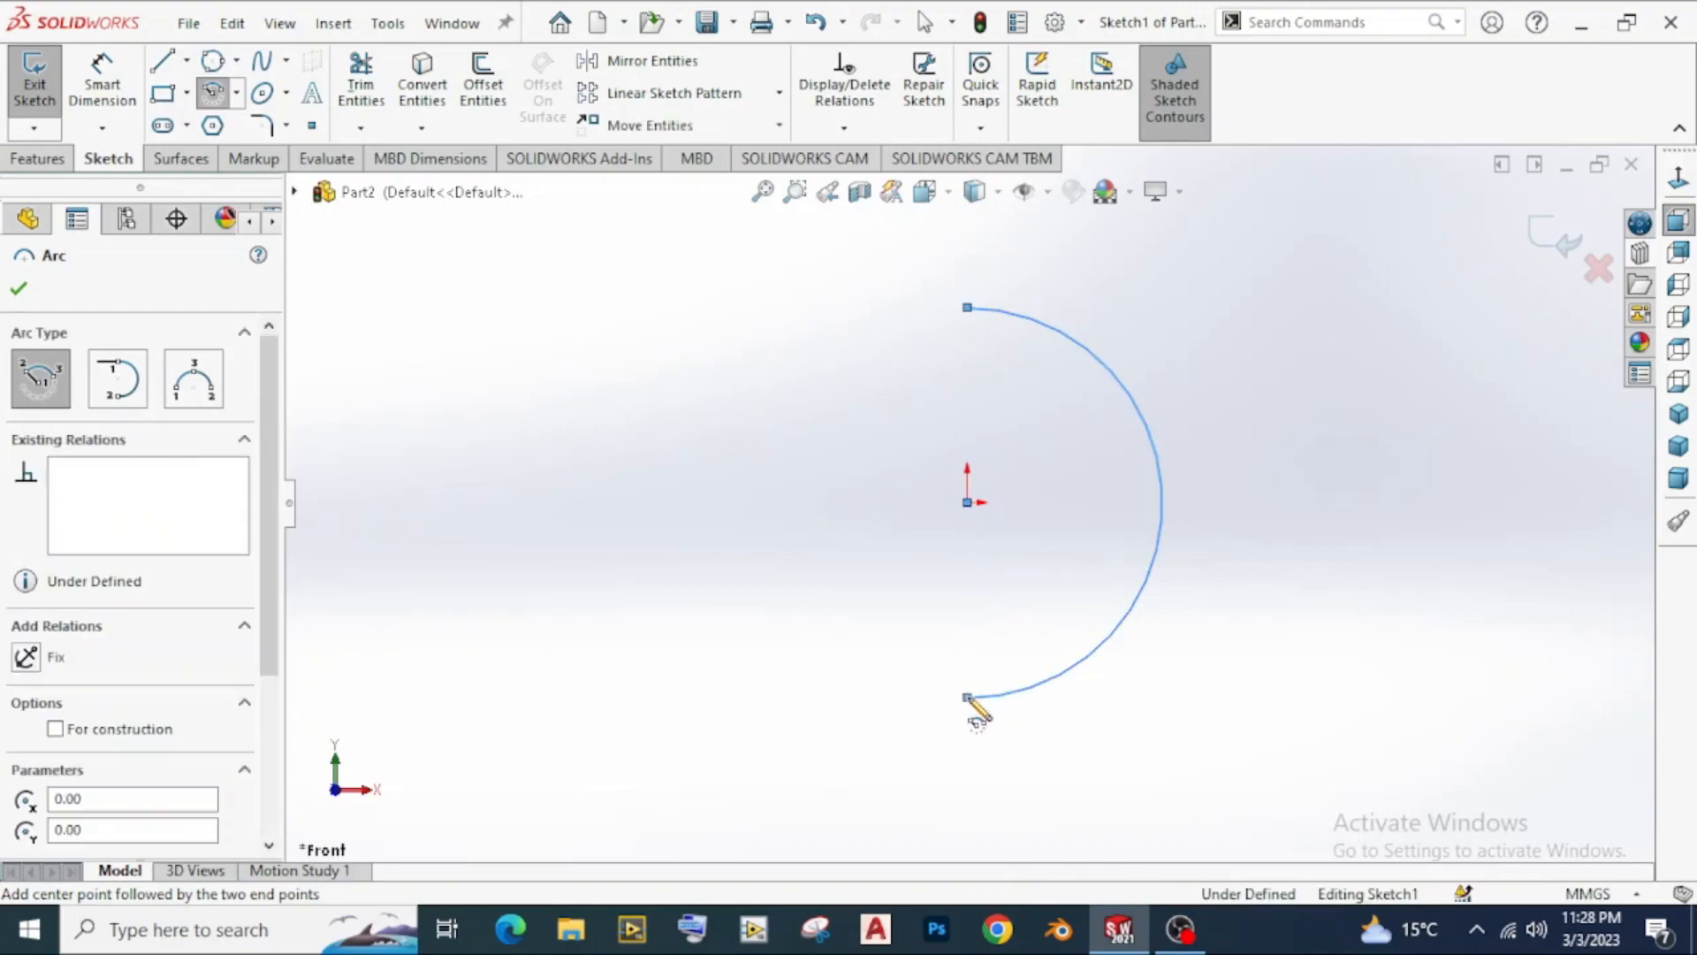
{"action": "right_click", "coordinate": [893, 484]}
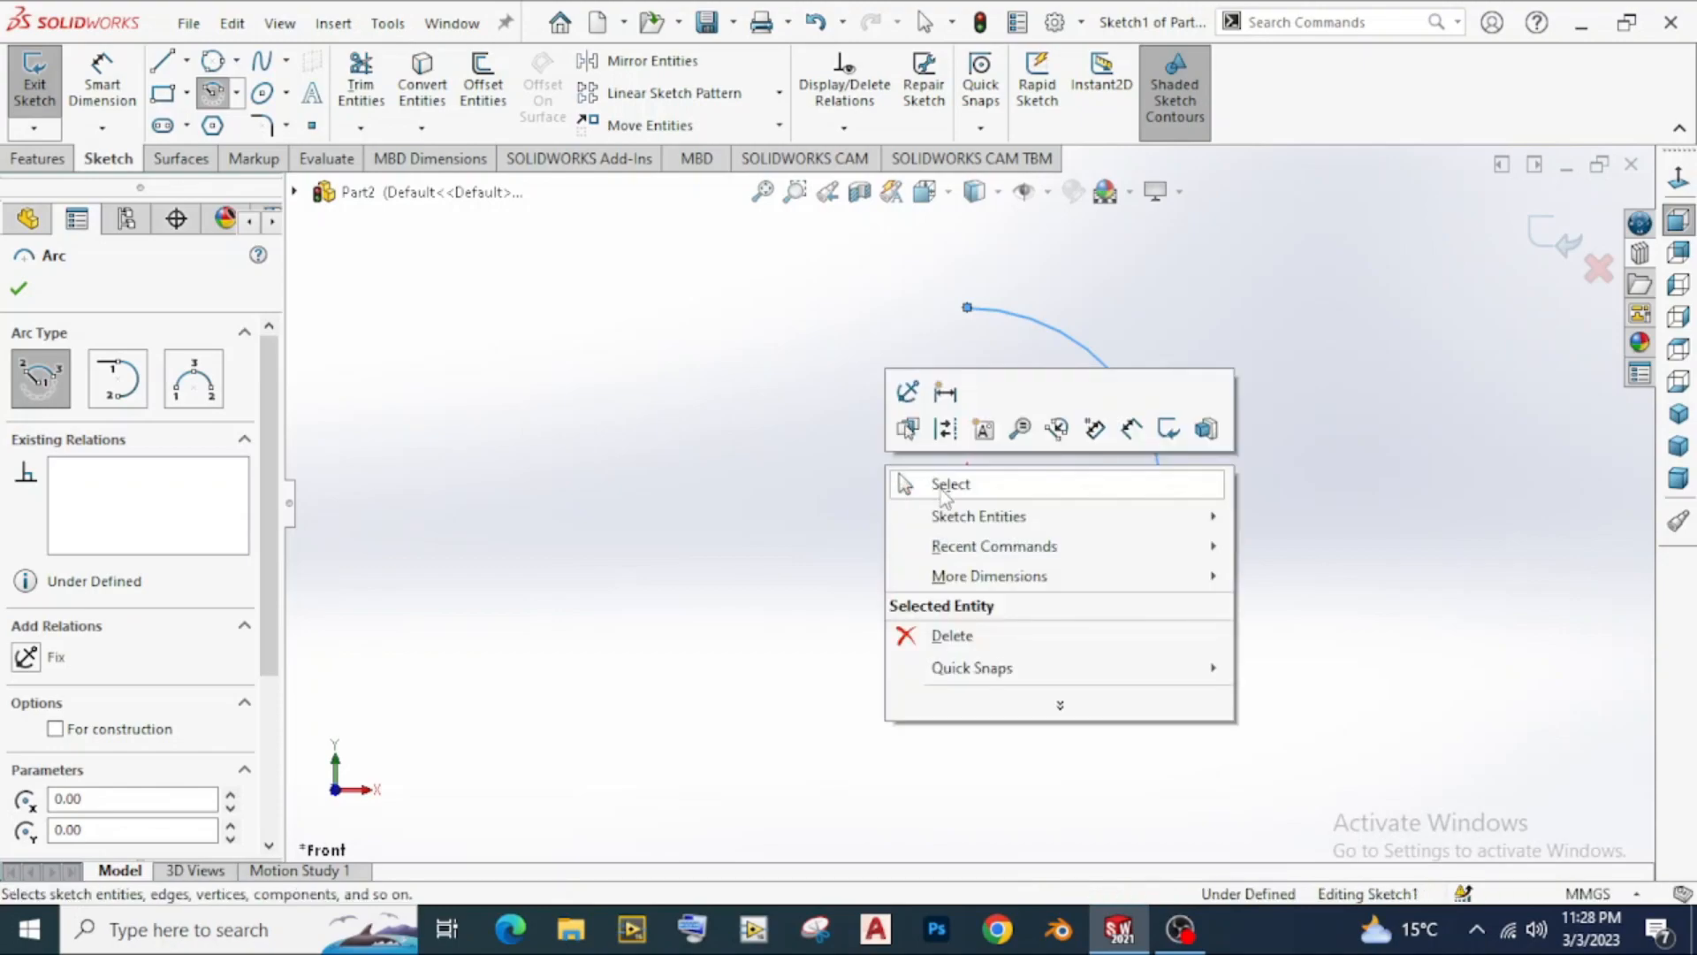
{"action": "left_click", "coordinate": [928, 485]}
{"action": "scroll", "coordinate": [1097, 486], "scroll_direction": "up", "scroll_amount": 1}
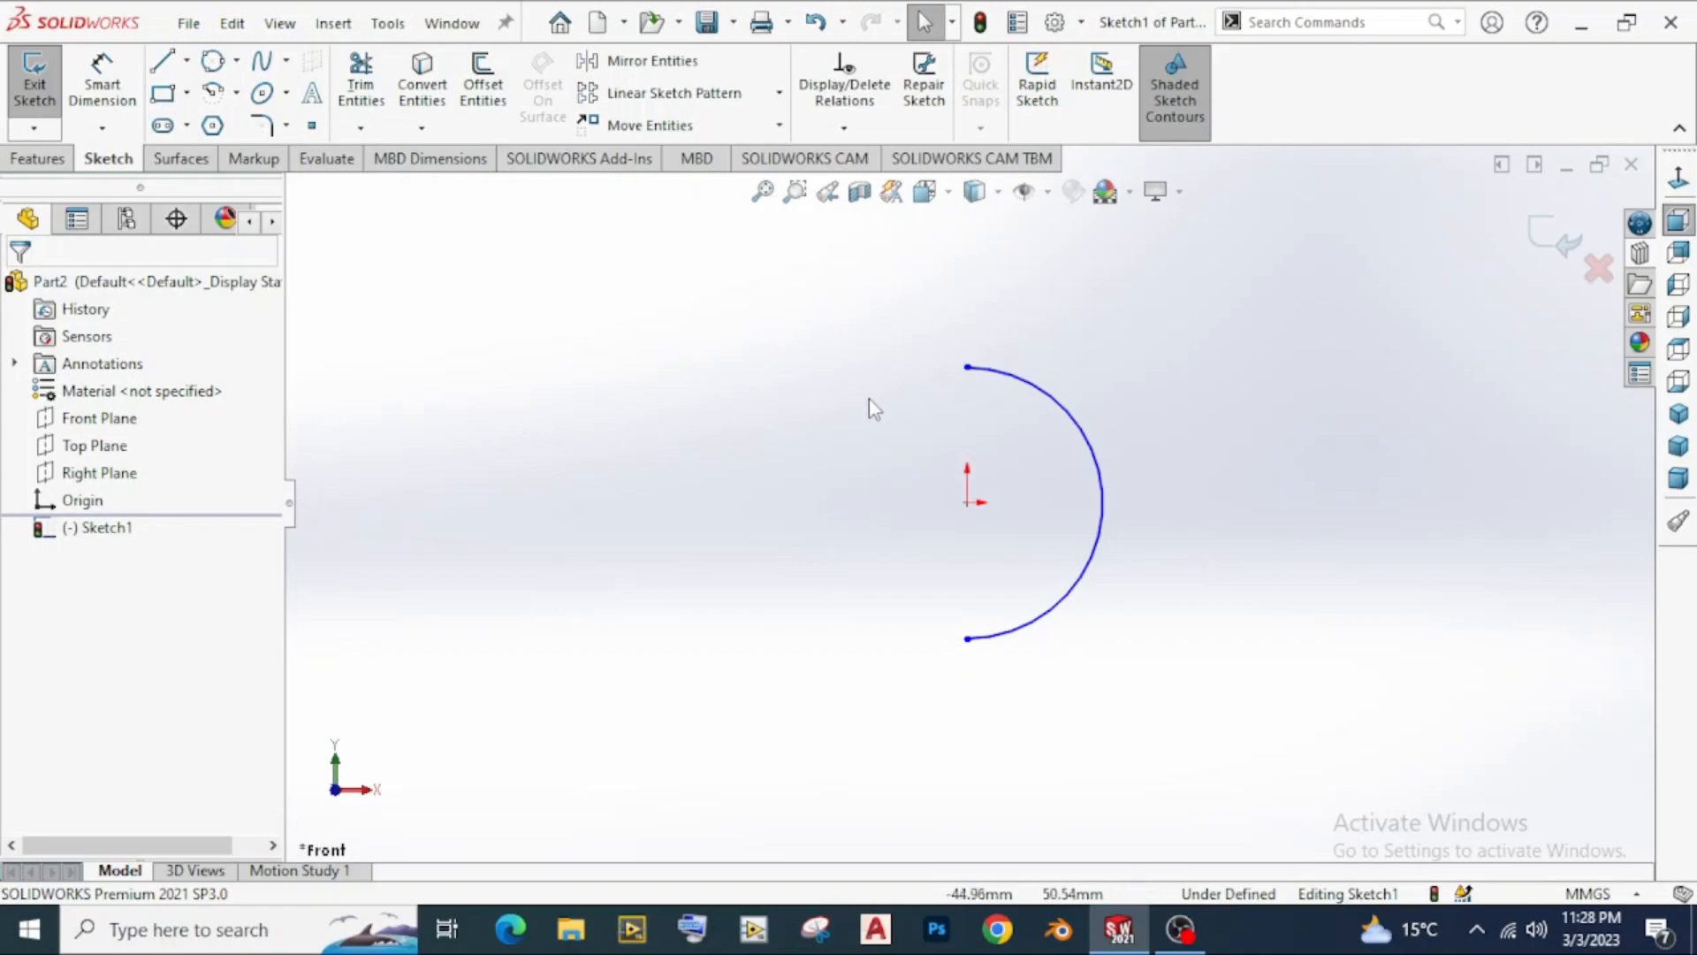
Step: Close the semicircle into a full circle with a tangent arc from its upper endpoint to its lower endpoint
{"action": "left_click", "coordinate": [239, 90]}
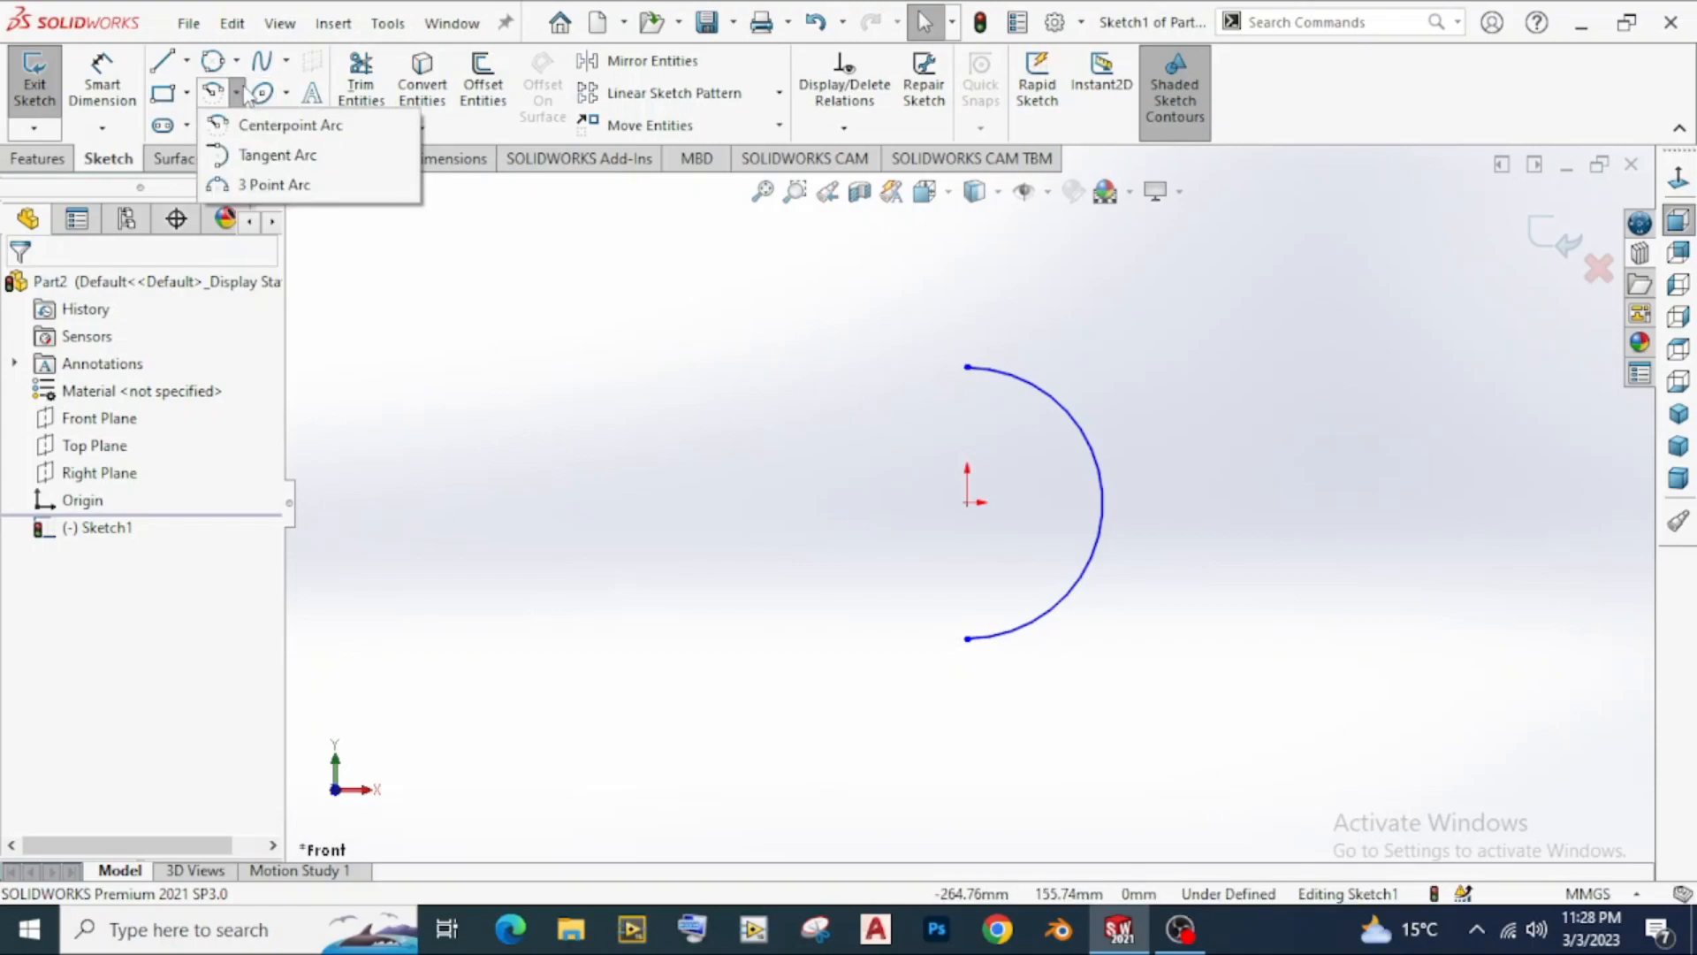
{"action": "left_click", "coordinate": [272, 157]}
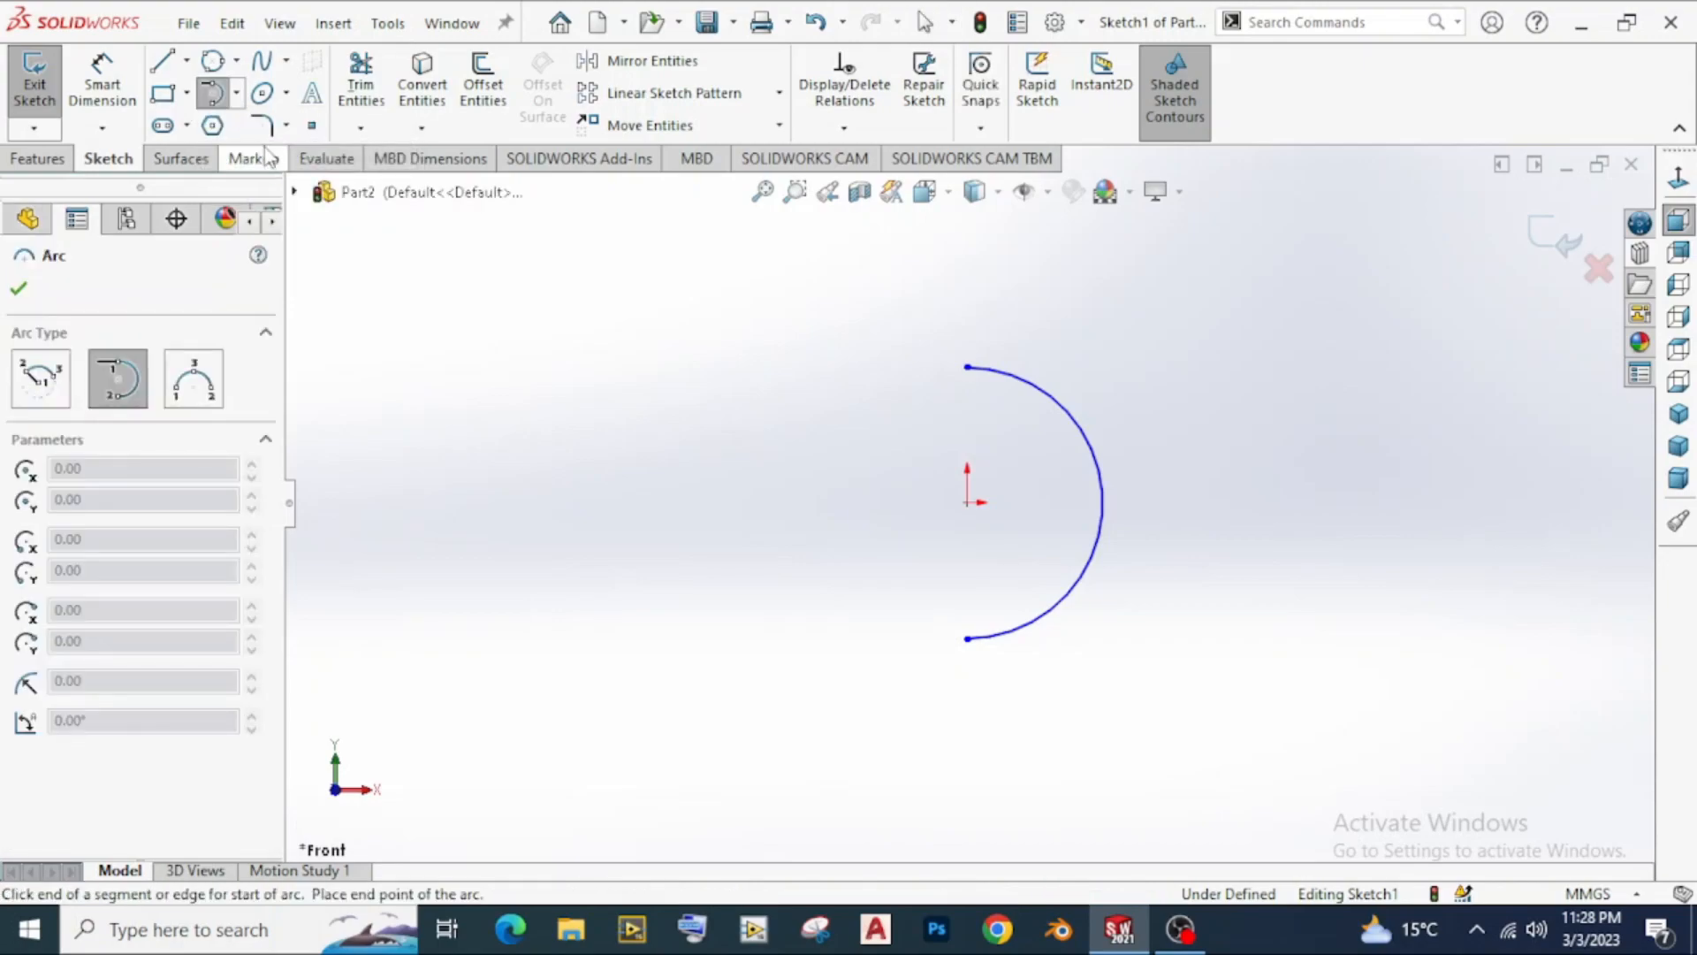
{"action": "left_click", "coordinate": [966, 365]}
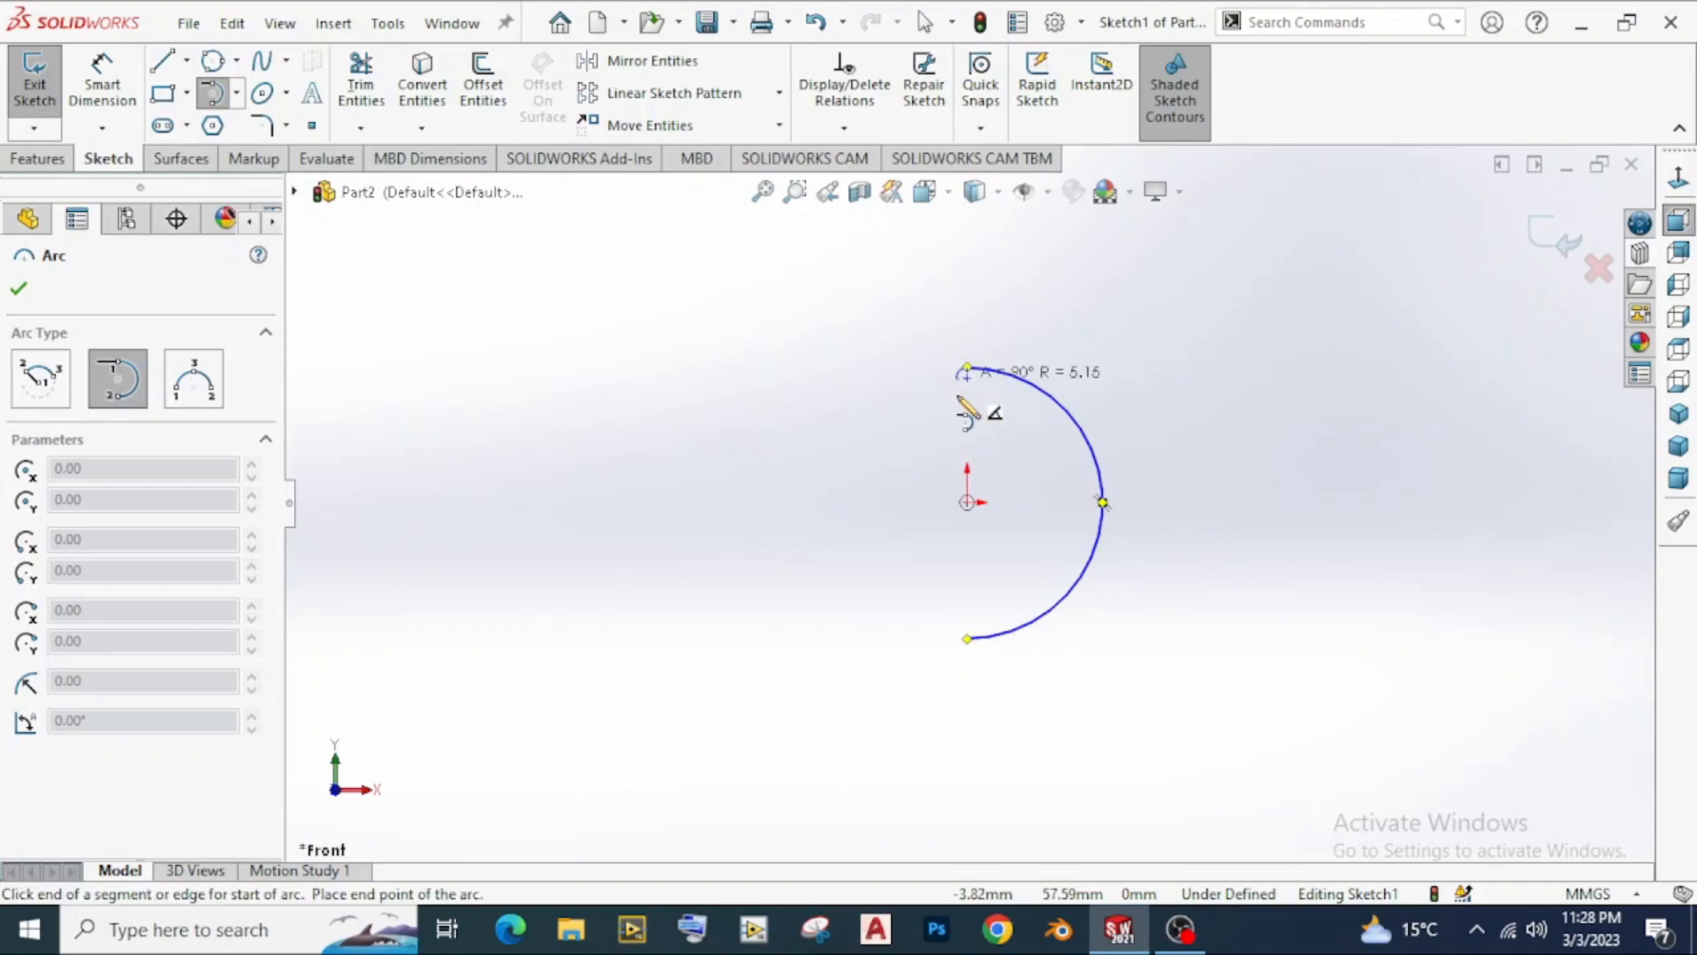
{"action": "left_click", "coordinate": [968, 638]}
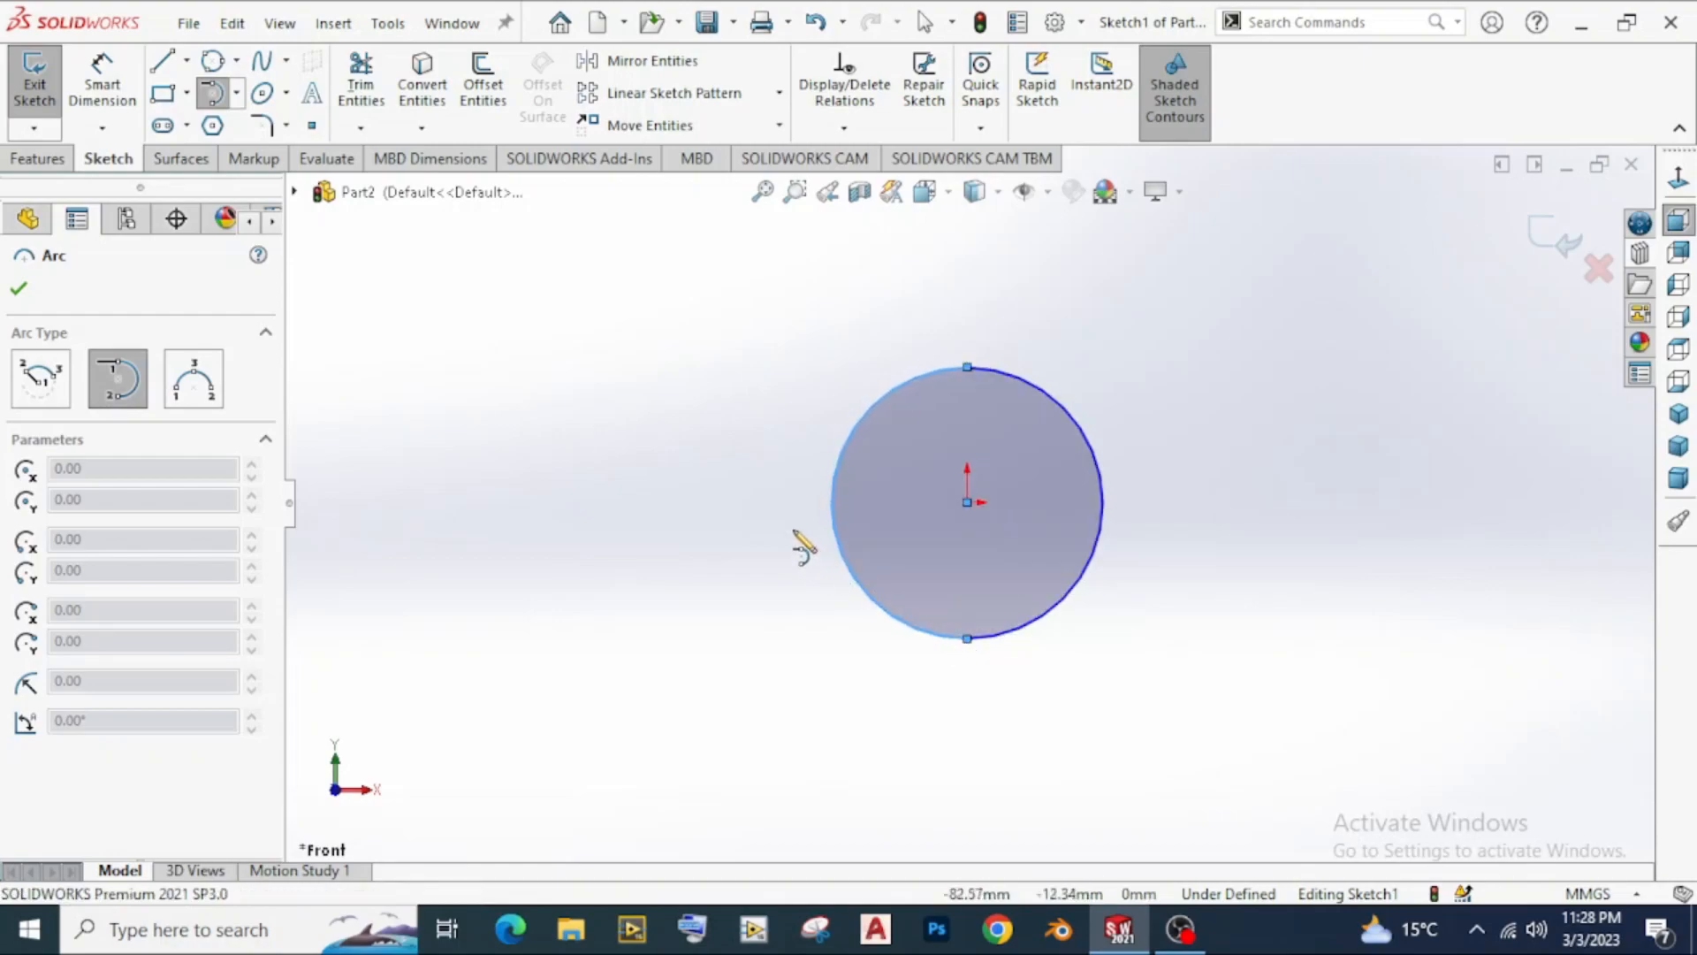
{"action": "right_click", "coordinate": [707, 395]}
{"action": "left_click", "coordinate": [718, 404]}
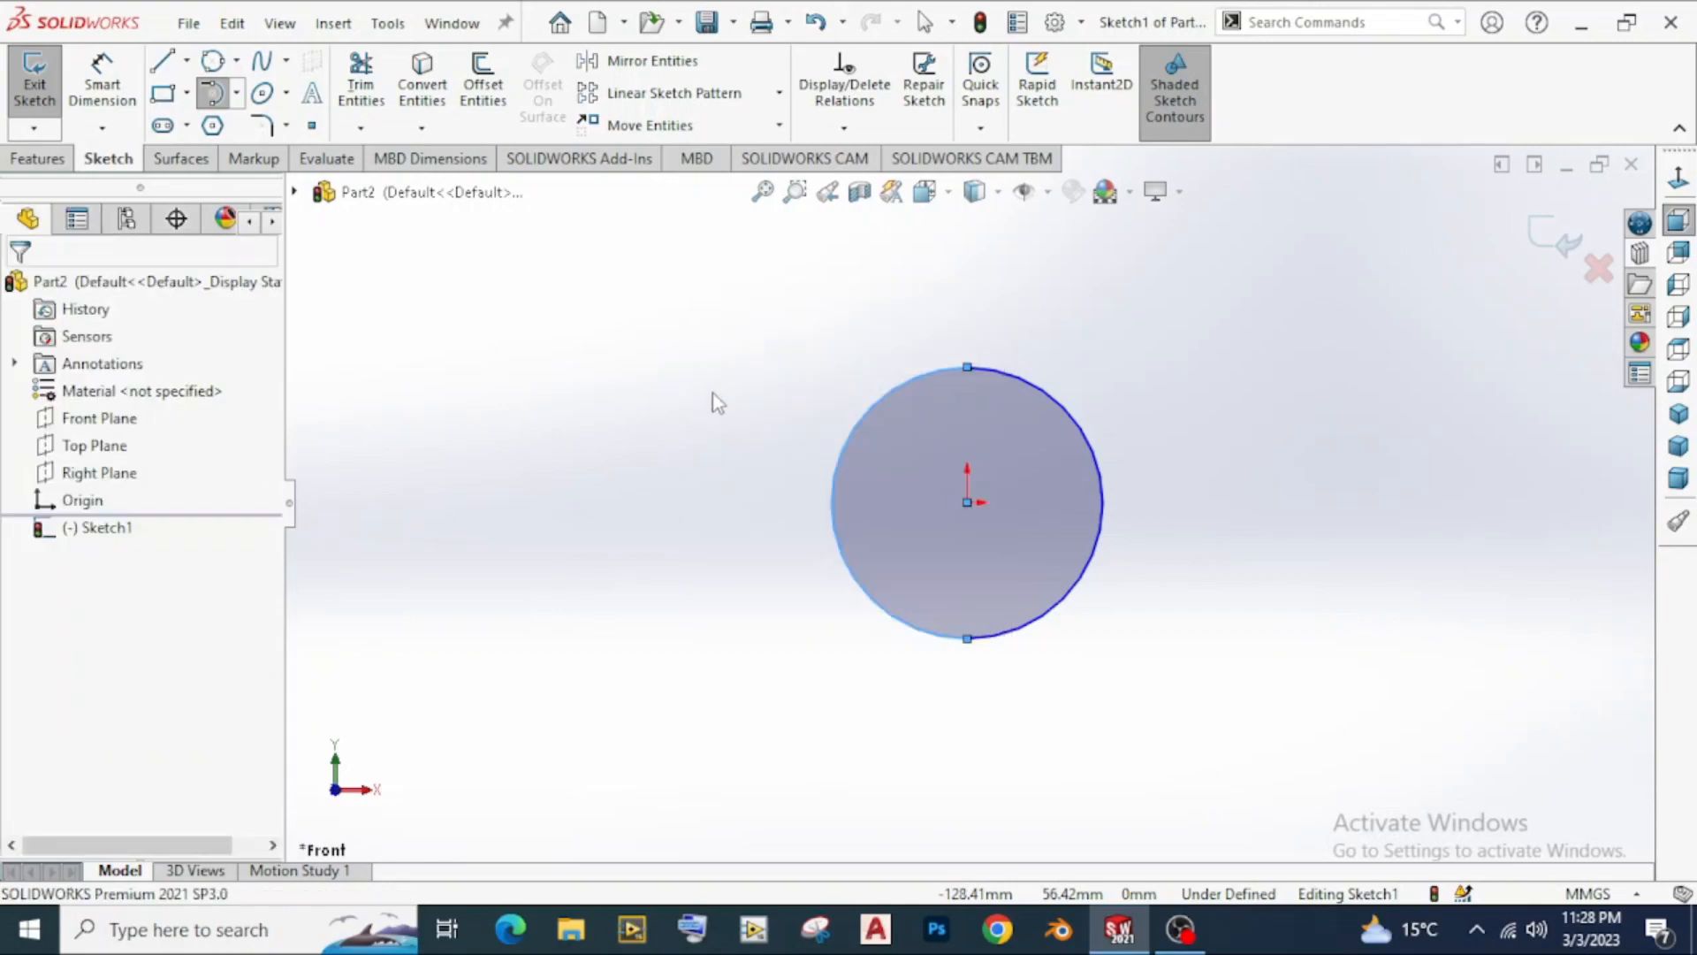
Step: Sketch a shallow upward-bulging 3 point arc to the left of the circle, with a radius of about 181 mm spanning about 49°
{"action": "left_click", "coordinate": [236, 92]}
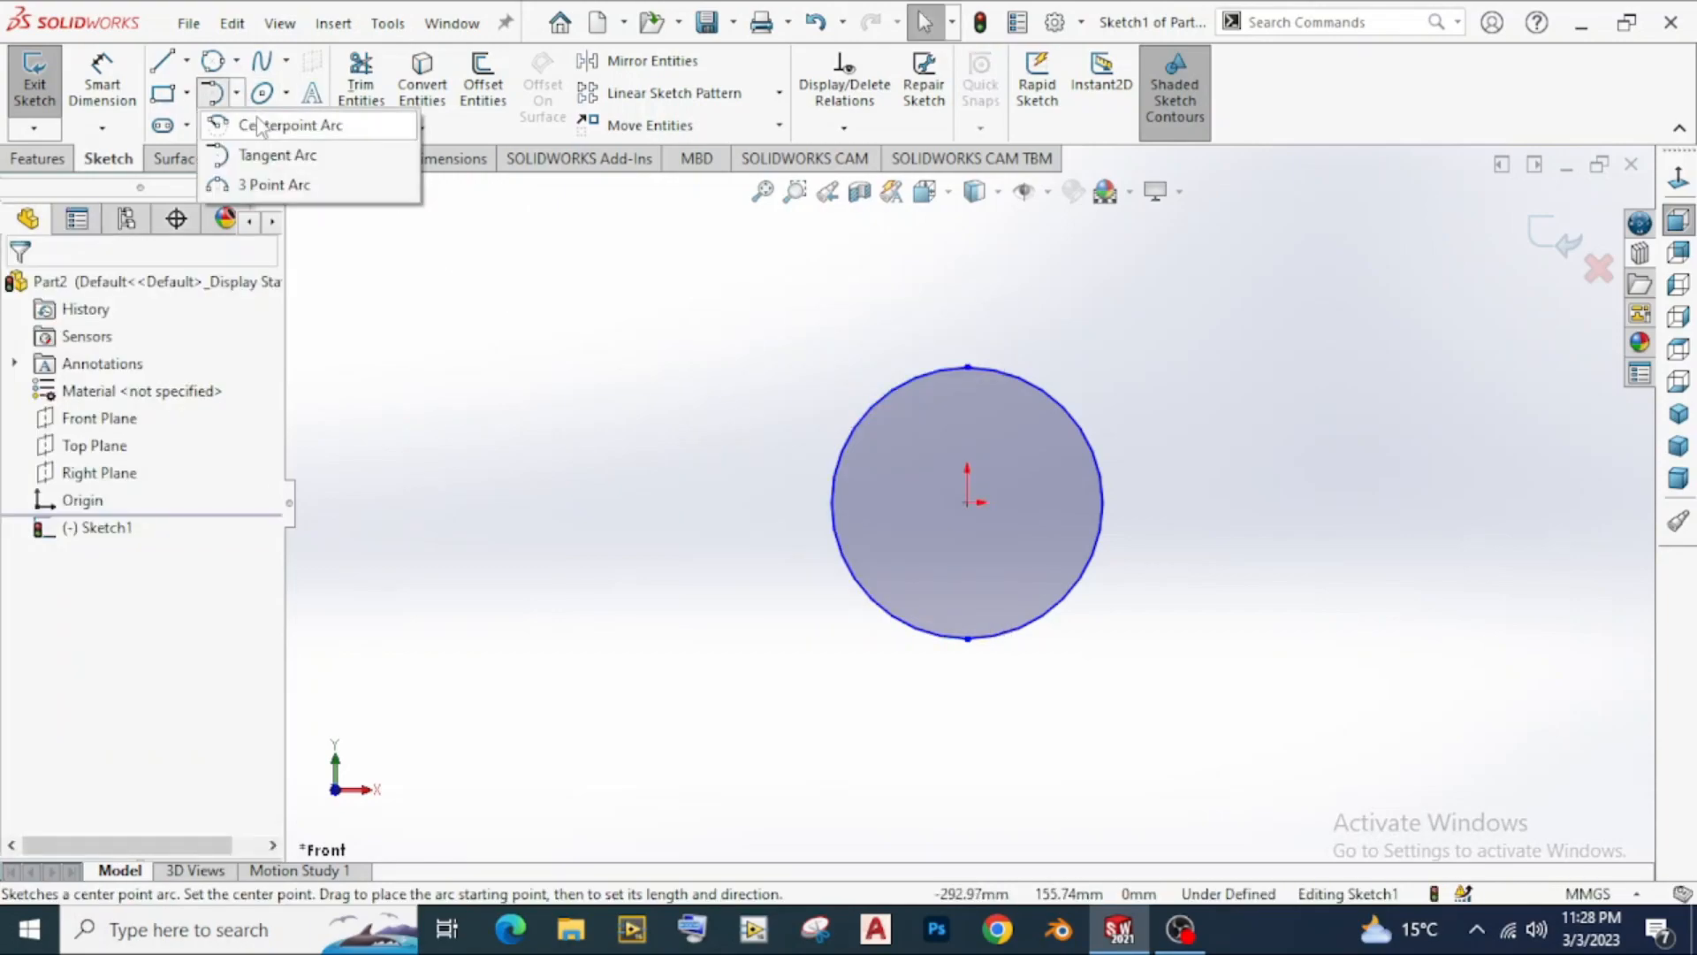
{"action": "left_click", "coordinate": [274, 184]}
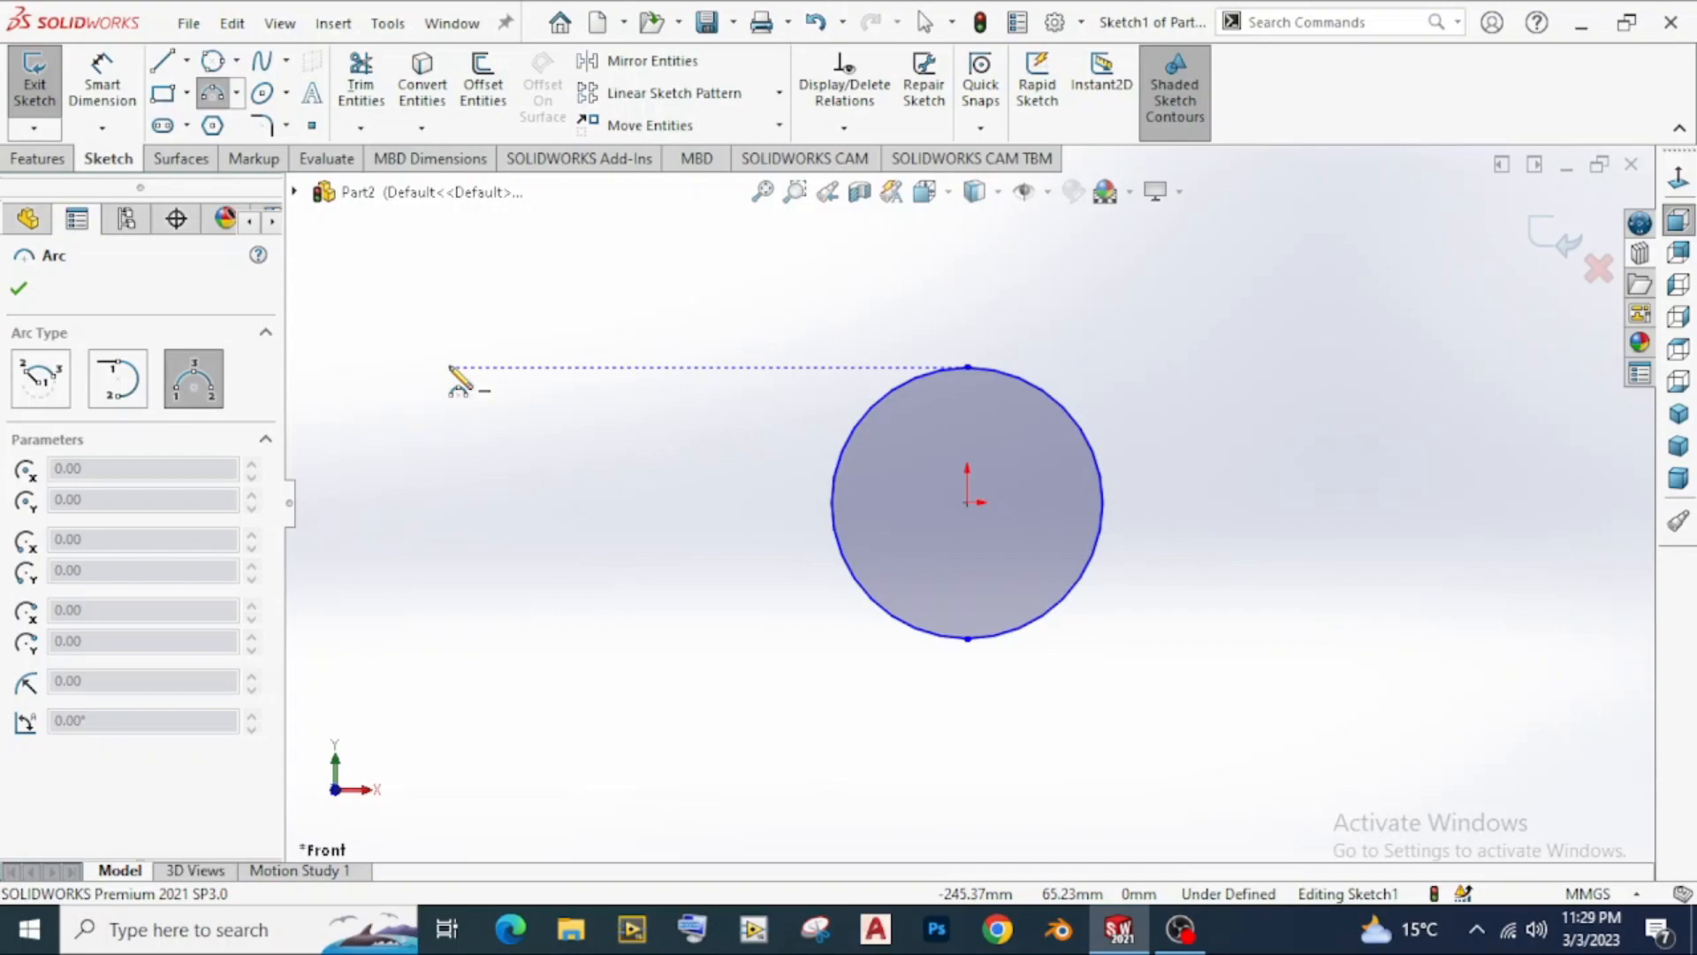
{"action": "left_click", "coordinate": [450, 367]}
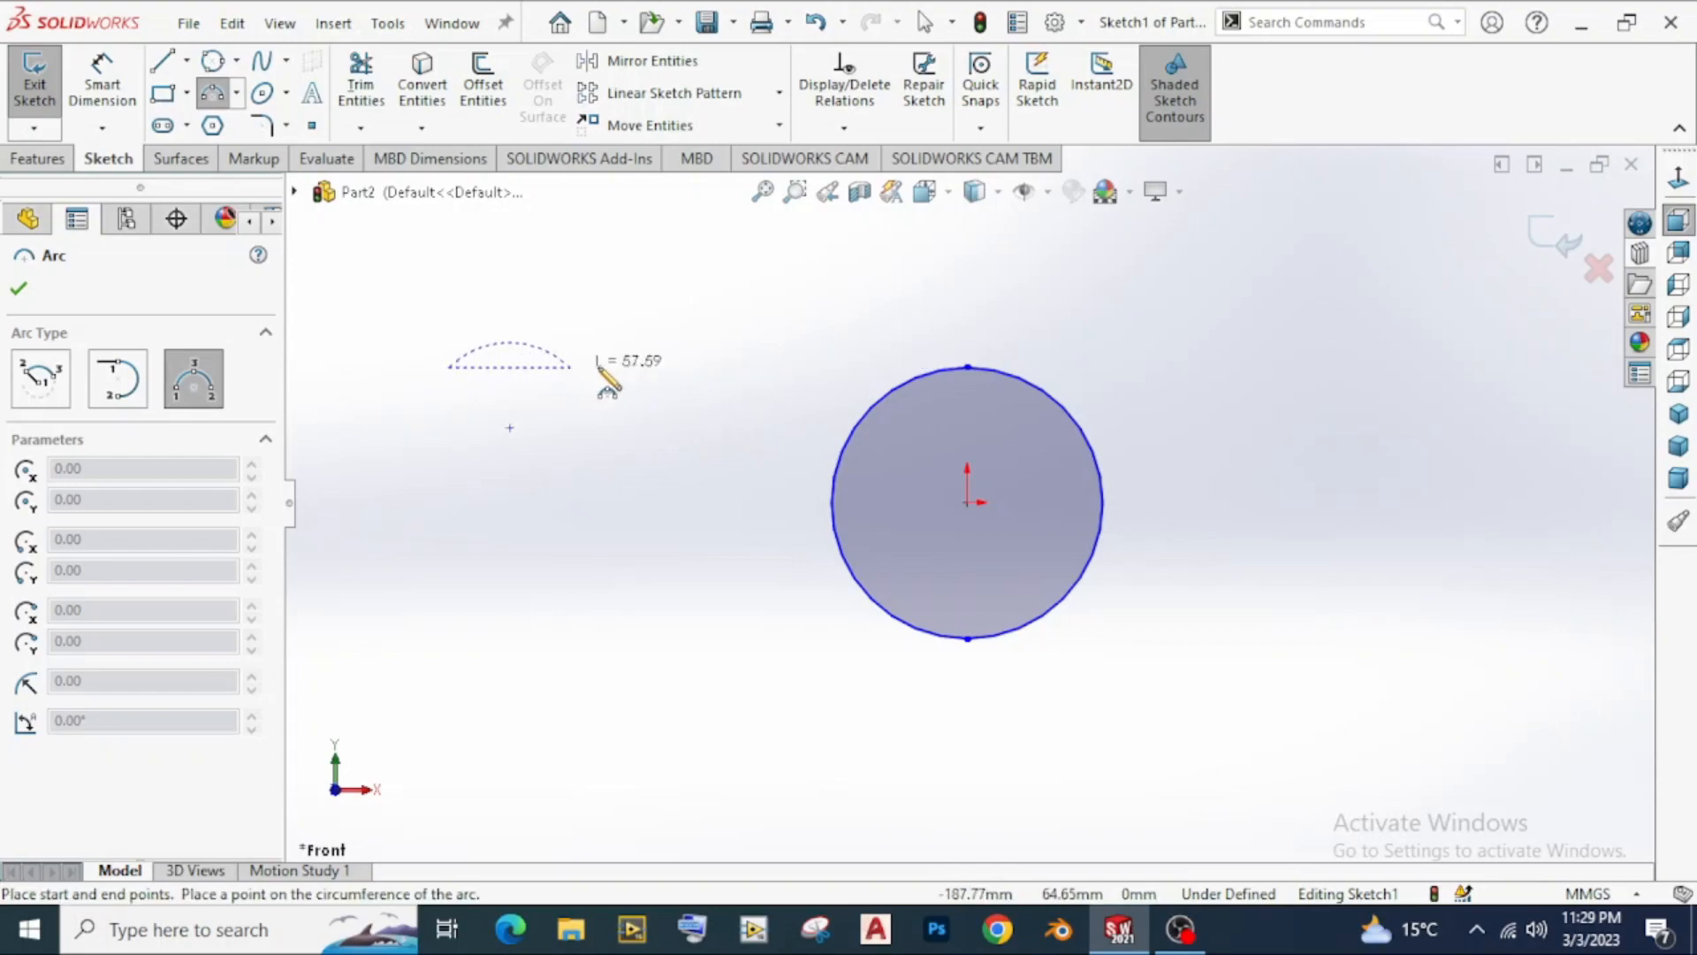
{"action": "left_click", "coordinate": [769, 368]}
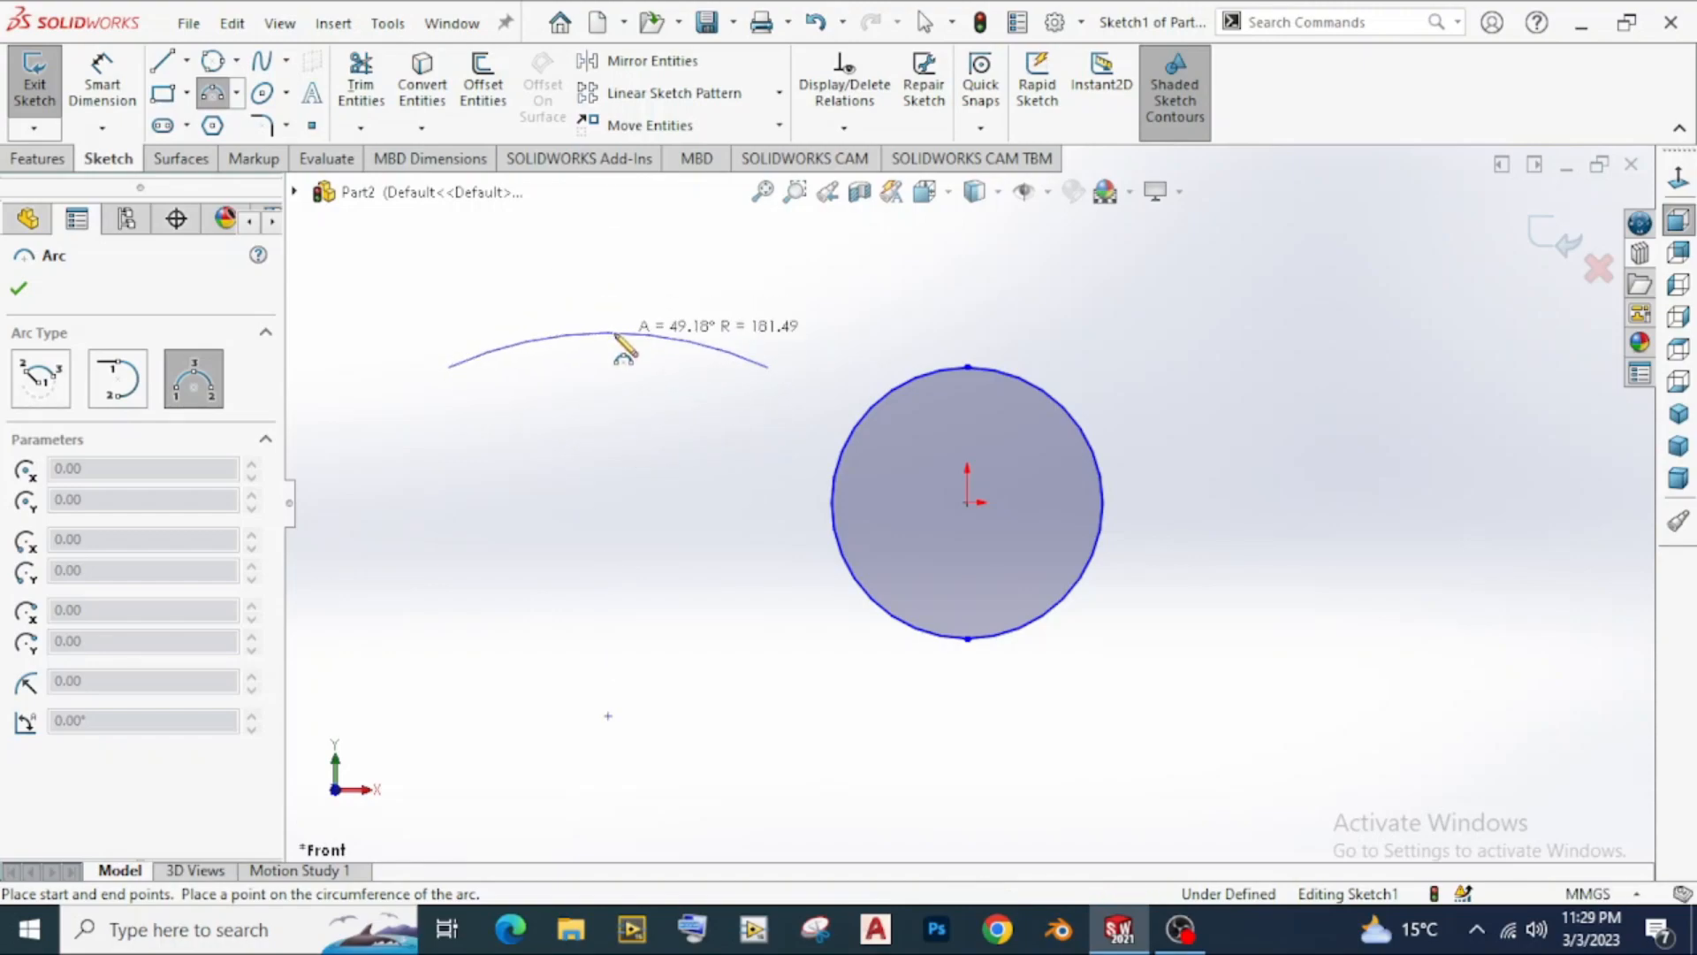
{"action": "left_click", "coordinate": [616, 334]}
{"action": "right_click", "coordinate": [672, 311]}
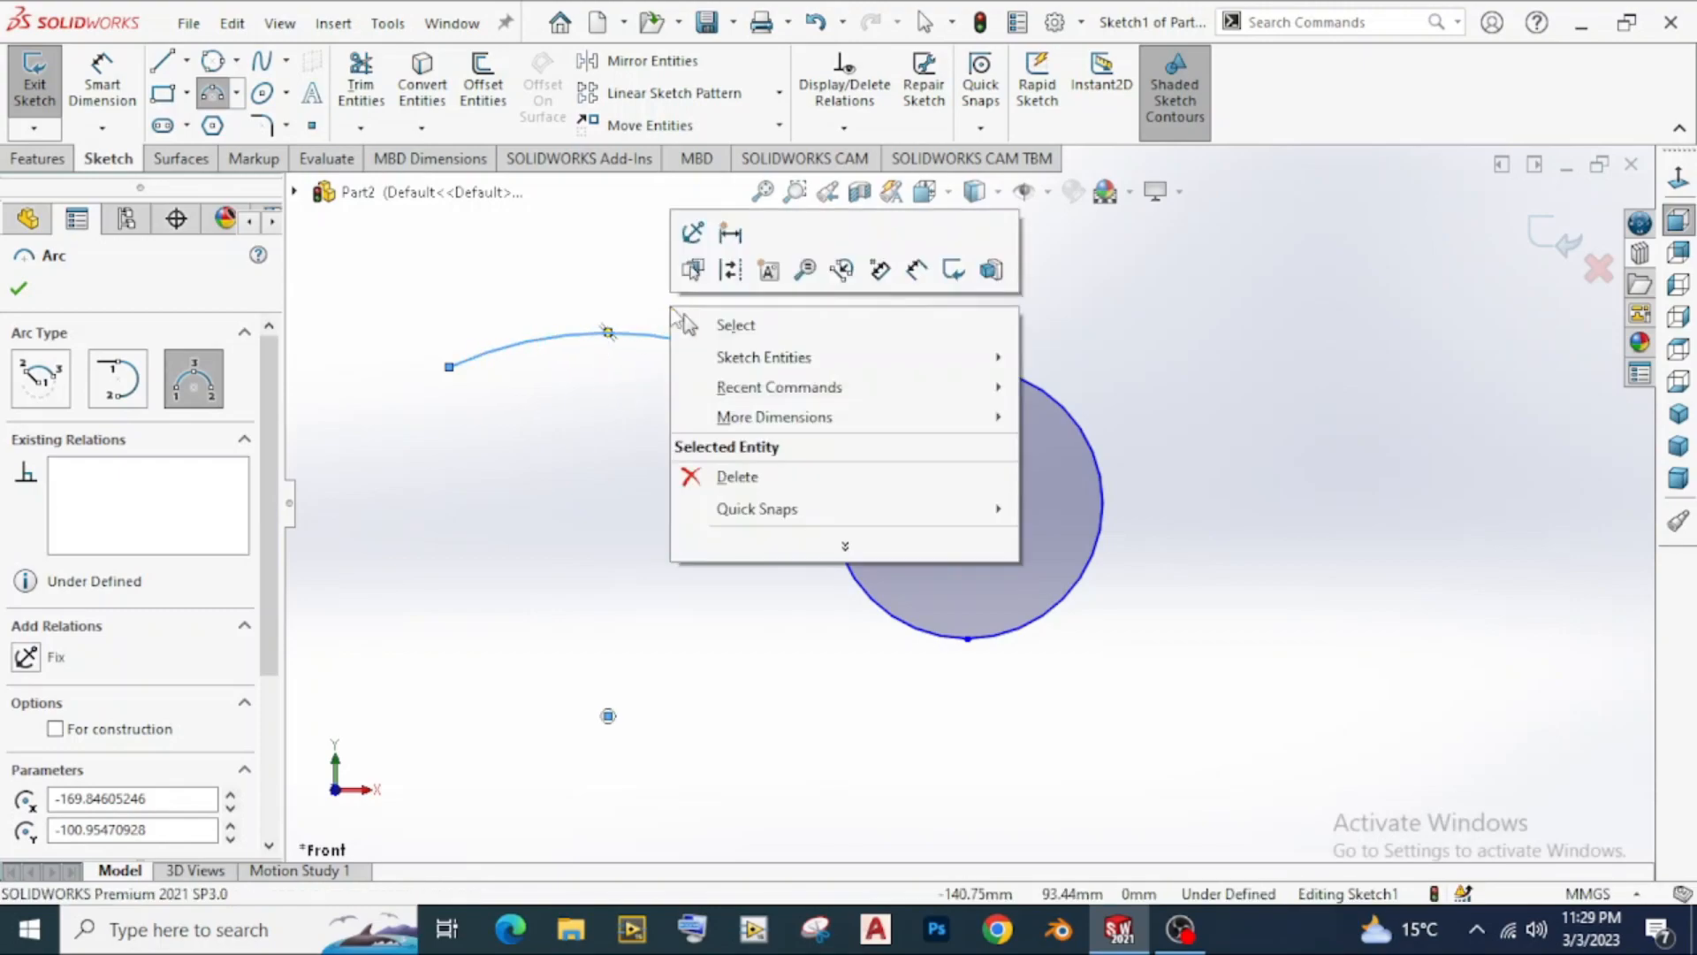
{"action": "left_click", "coordinate": [734, 326]}
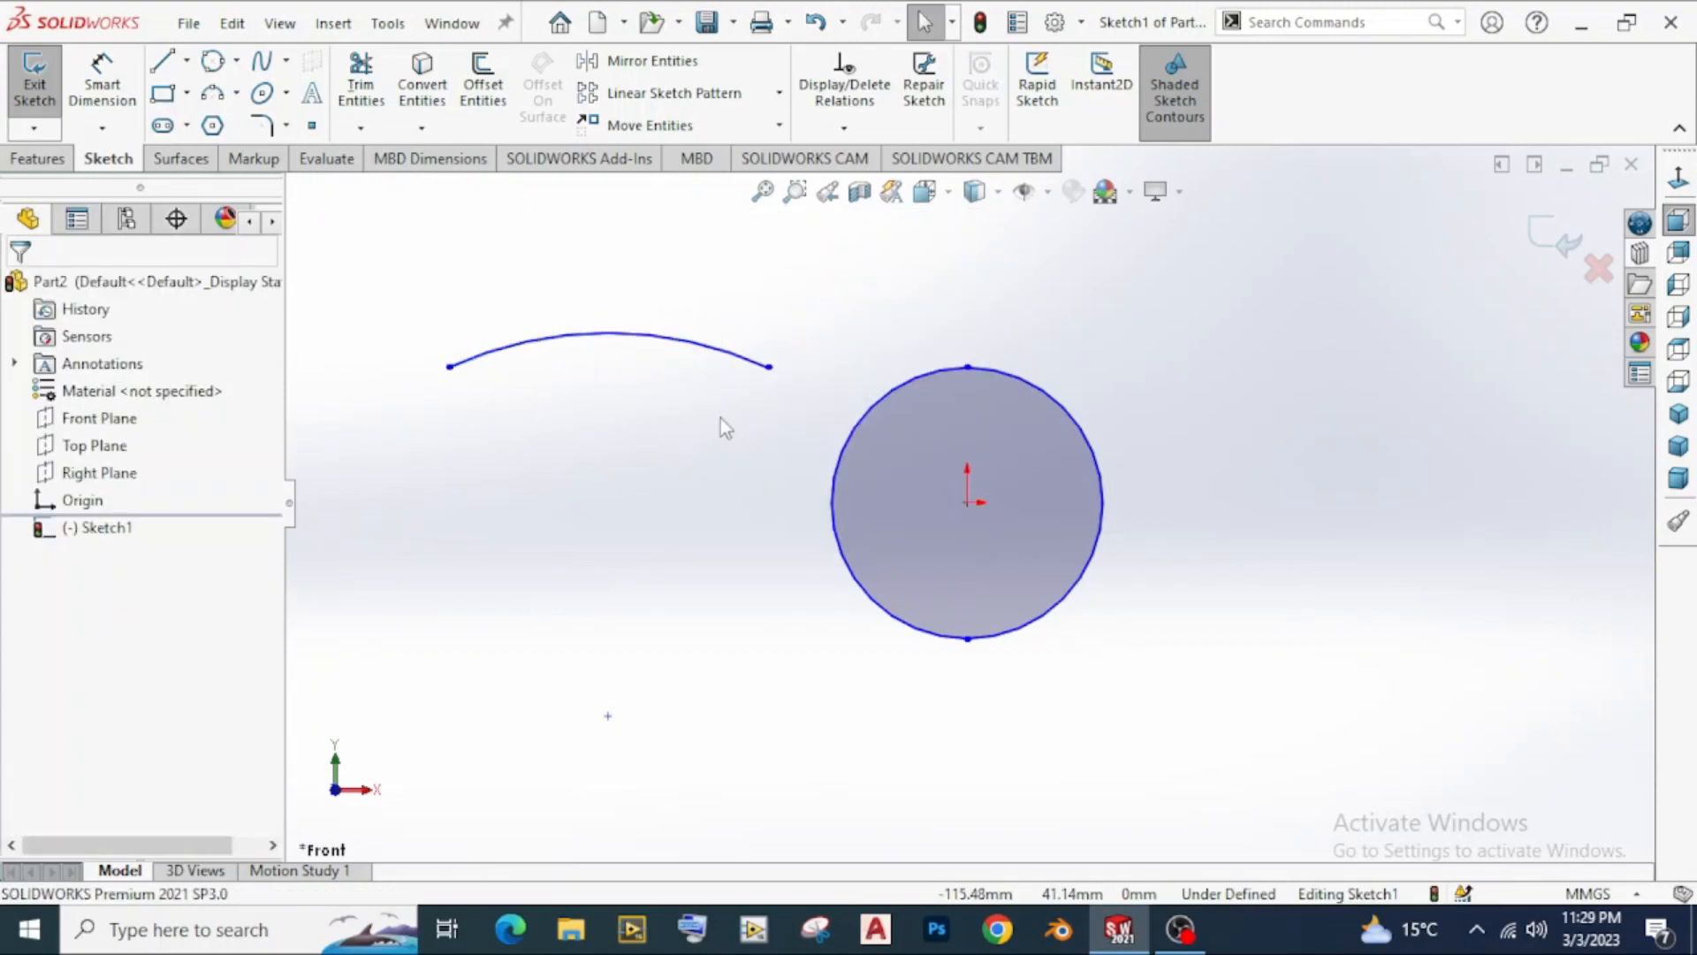
Step: Delete all three arcs from the sketch
{"action": "scroll", "coordinate": [722, 425], "scroll_direction": "up", "scroll_amount": 2}
{"action": "scroll", "coordinate": [736, 388], "scroll_direction": "up", "scroll_amount": 3}
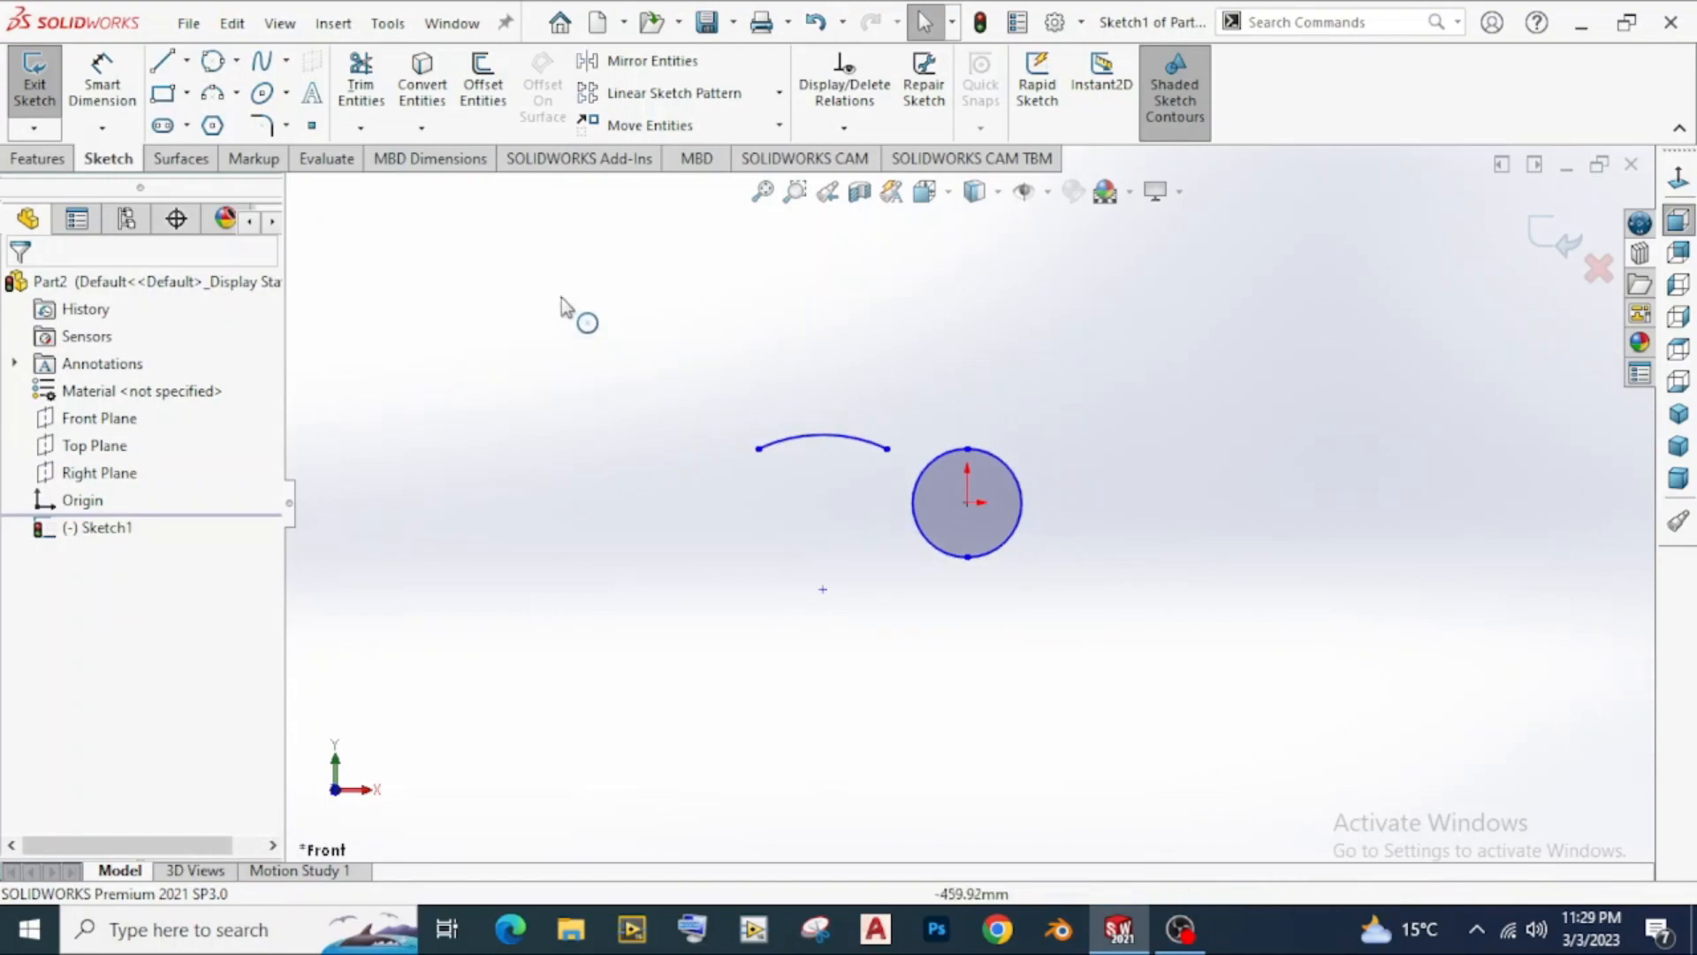
{"action": "mouse_move", "coordinate": [637, 306]}
{"action": "left_mouse_down"}
{"action": "mouse_move", "coordinate": [1023, 619]}
{"action": "mouse_move", "coordinate": [1199, 705]}
{"action": "left_mouse_up"}
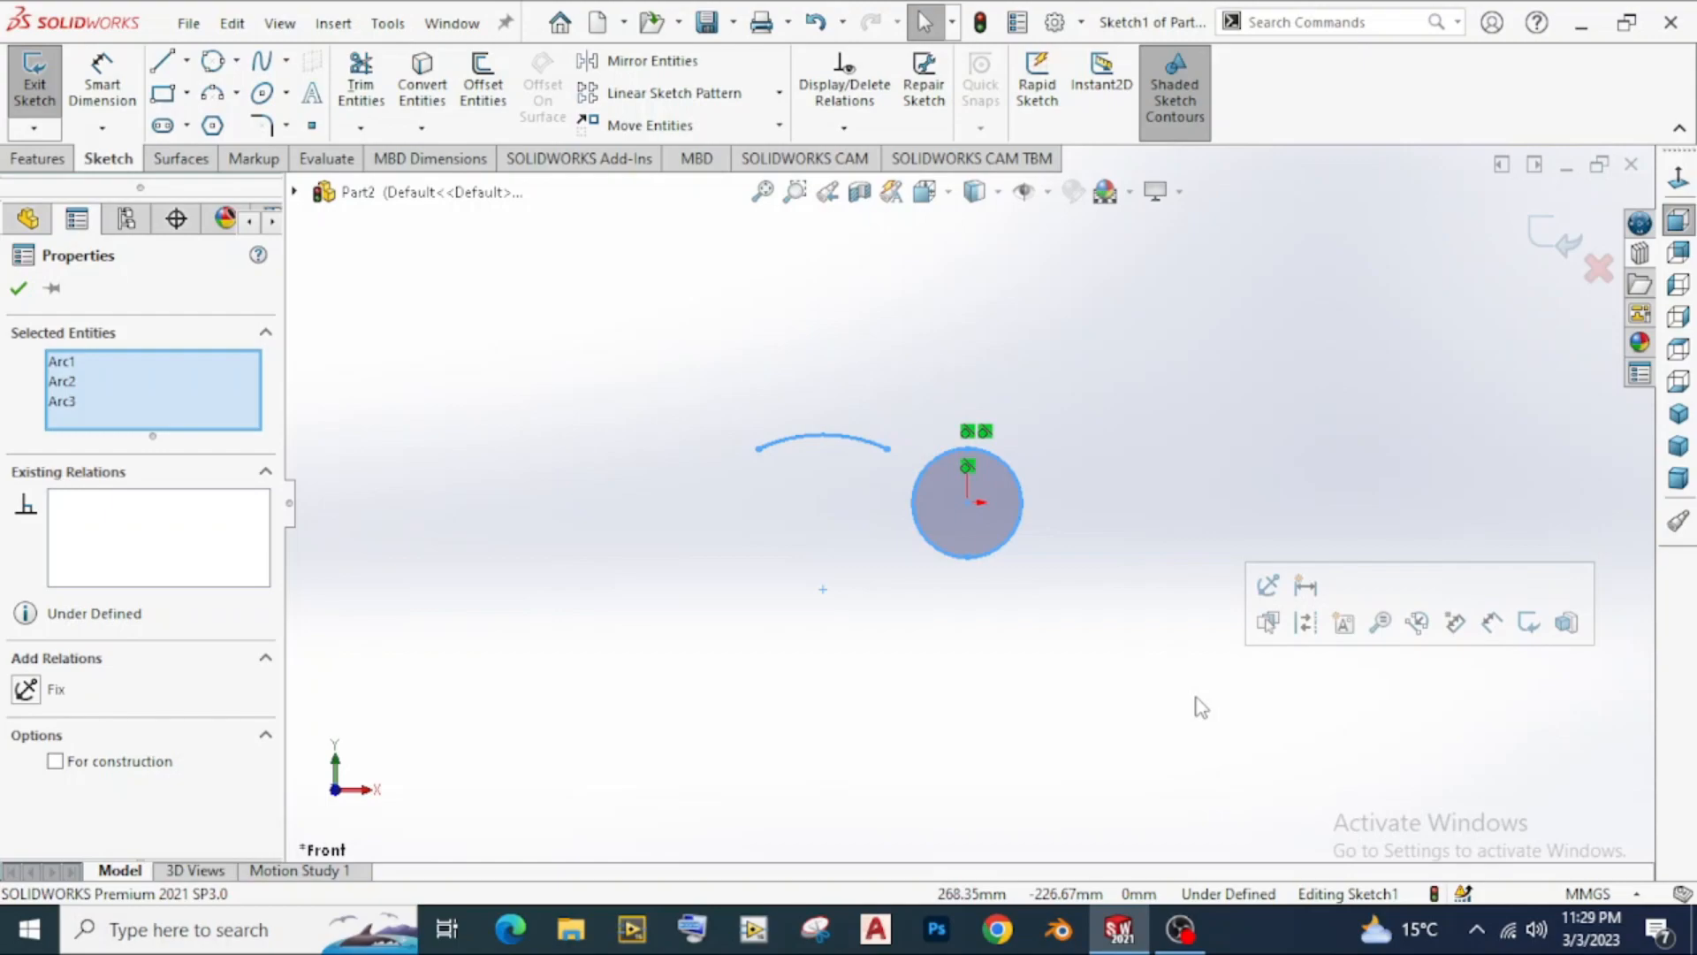
{"action": "key", "text": "Delete"}
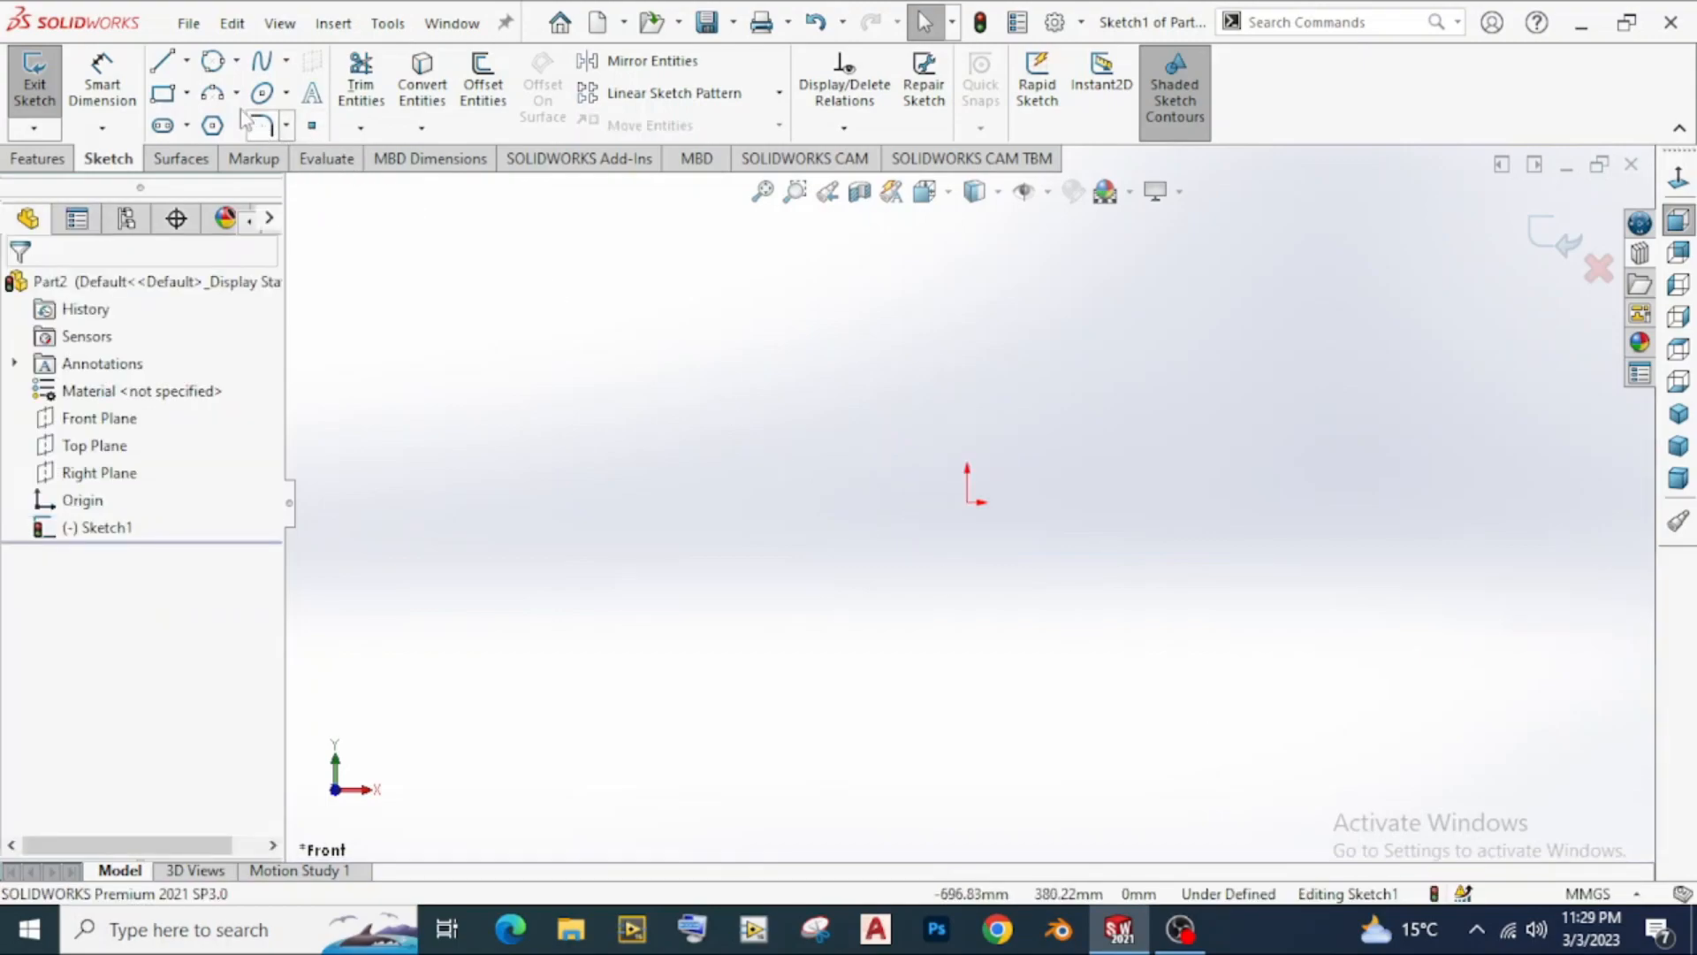
Step: Sketch a wide corner rectangle with its lower-left corner on the origin, extending up and to the right
{"action": "left_click", "coordinate": [162, 94]}
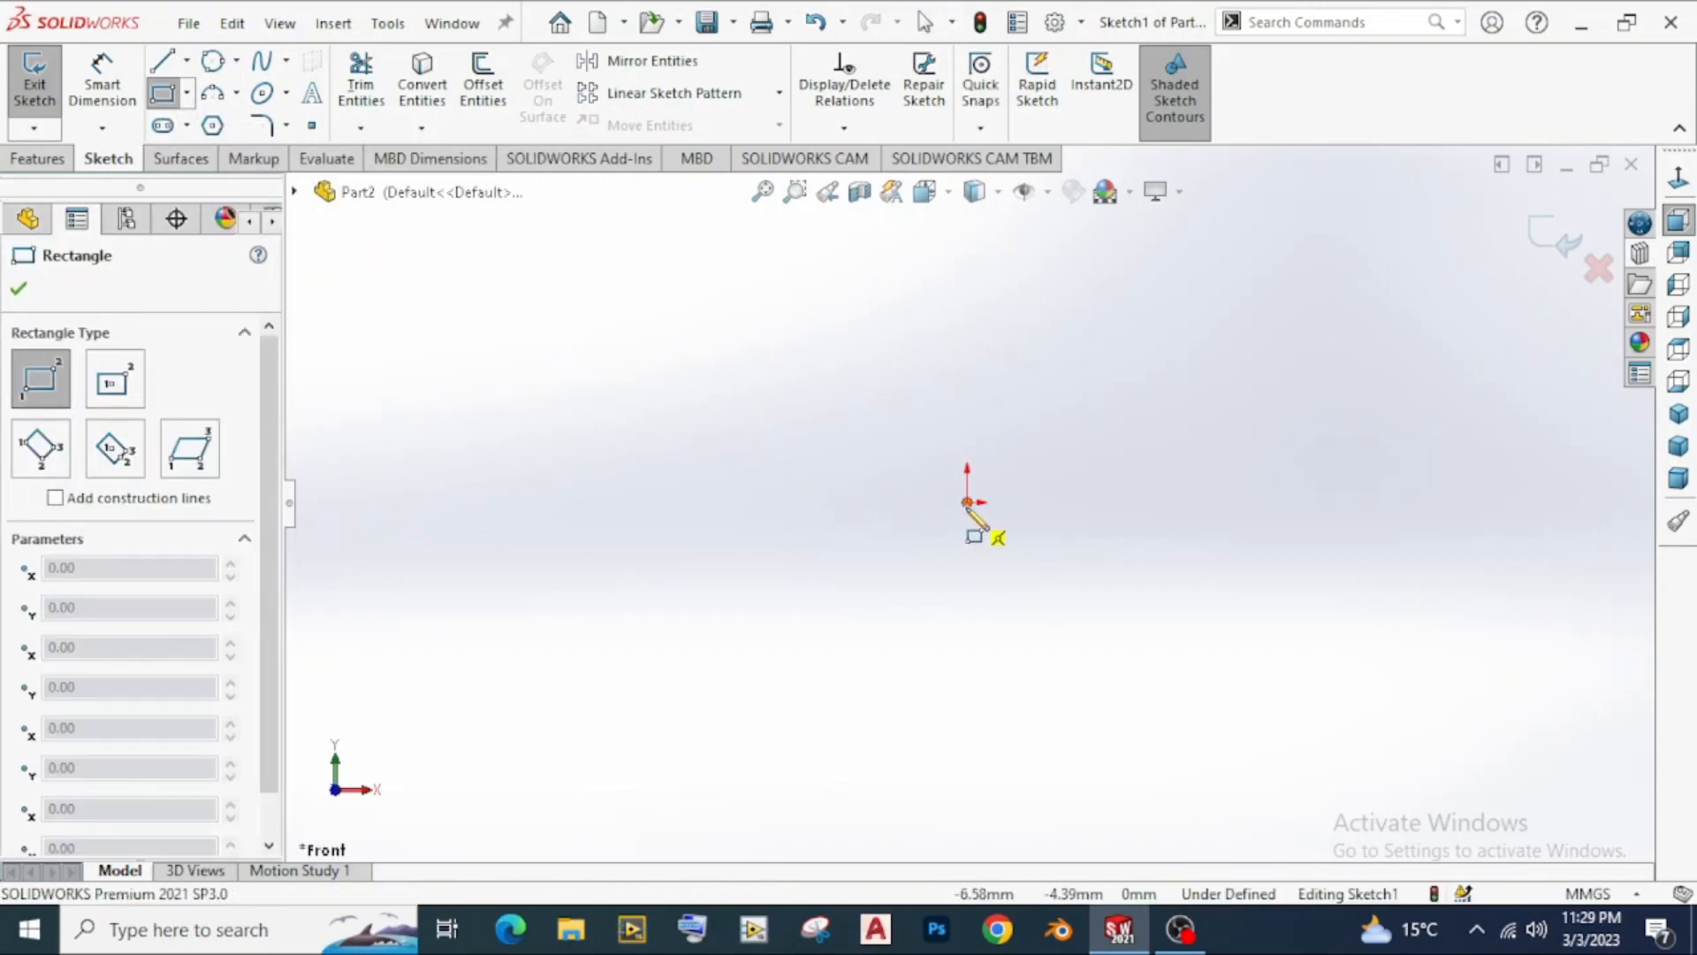
{"action": "mouse_move", "coordinate": [967, 502]}
{"action": "left_mouse_down"}
{"action": "mouse_move", "coordinate": [1158, 368]}
{"action": "mouse_move", "coordinate": [1264, 339]}
{"action": "mouse_move", "coordinate": [1342, 290]}
{"action": "left_mouse_up"}
{"action": "right_click", "coordinate": [891, 403]}
{"action": "left_click", "coordinate": [935, 412]}
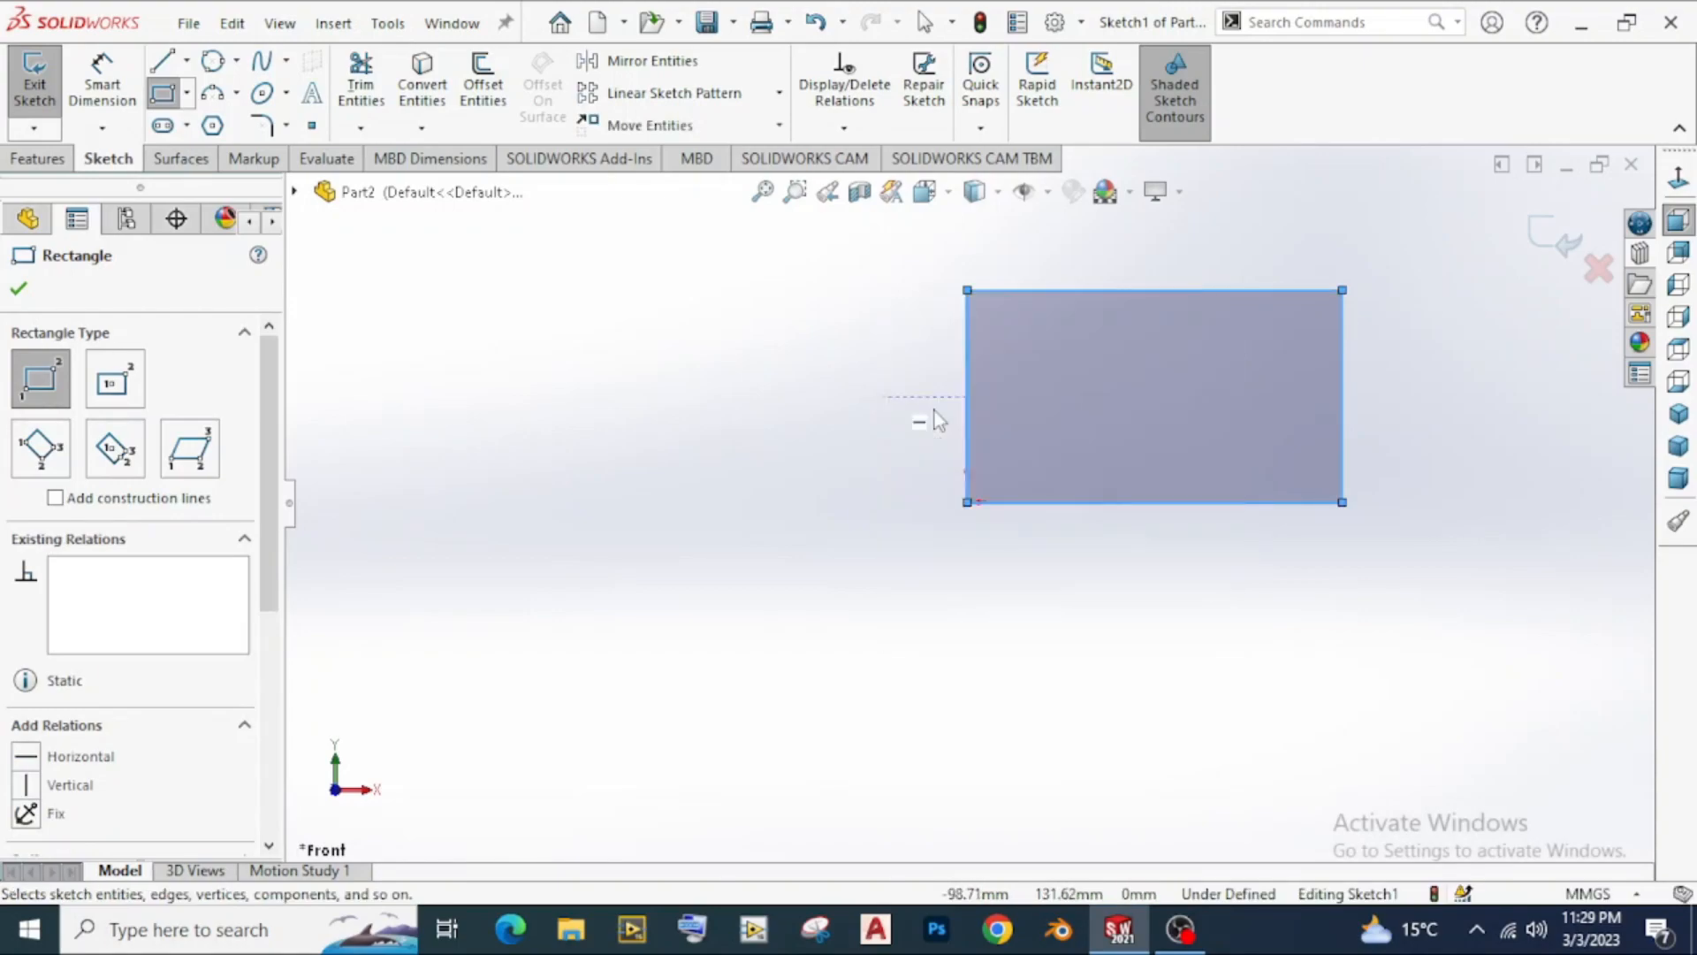
Step: Add a 180° centerpoint arc of about 125 mm radius, centred on the rectangle's left edge midpoint and bulging outward between its left corners
{"action": "left_click", "coordinate": [215, 99]}
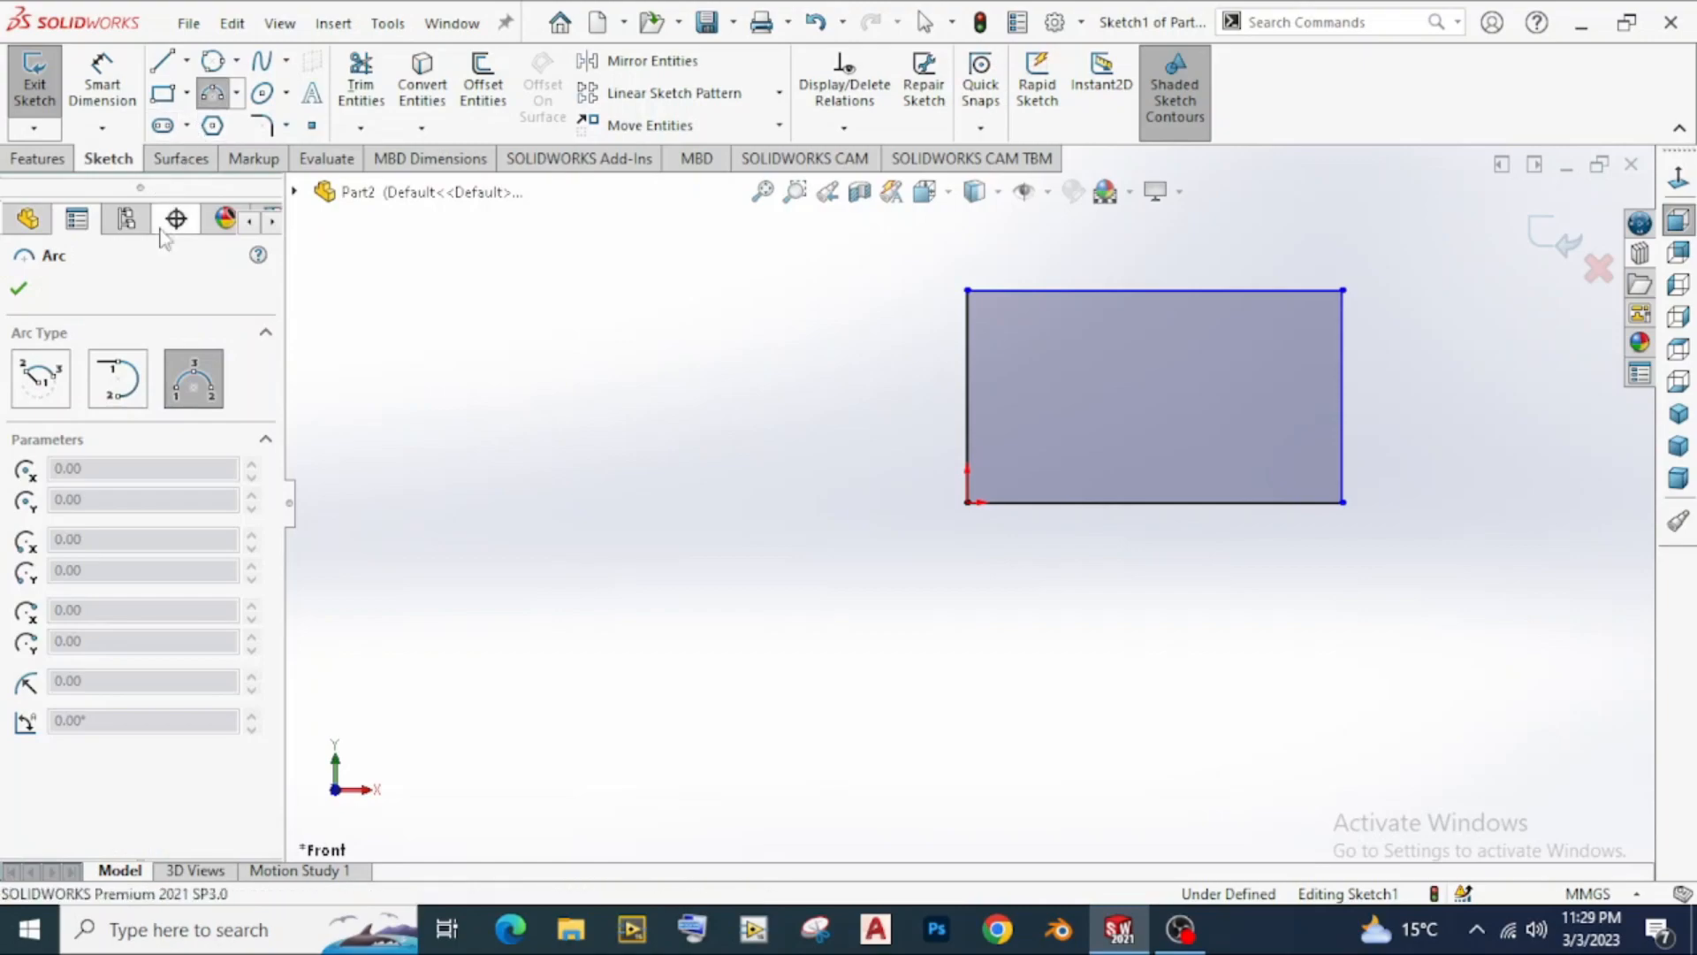
{"action": "left_click", "coordinate": [42, 385]}
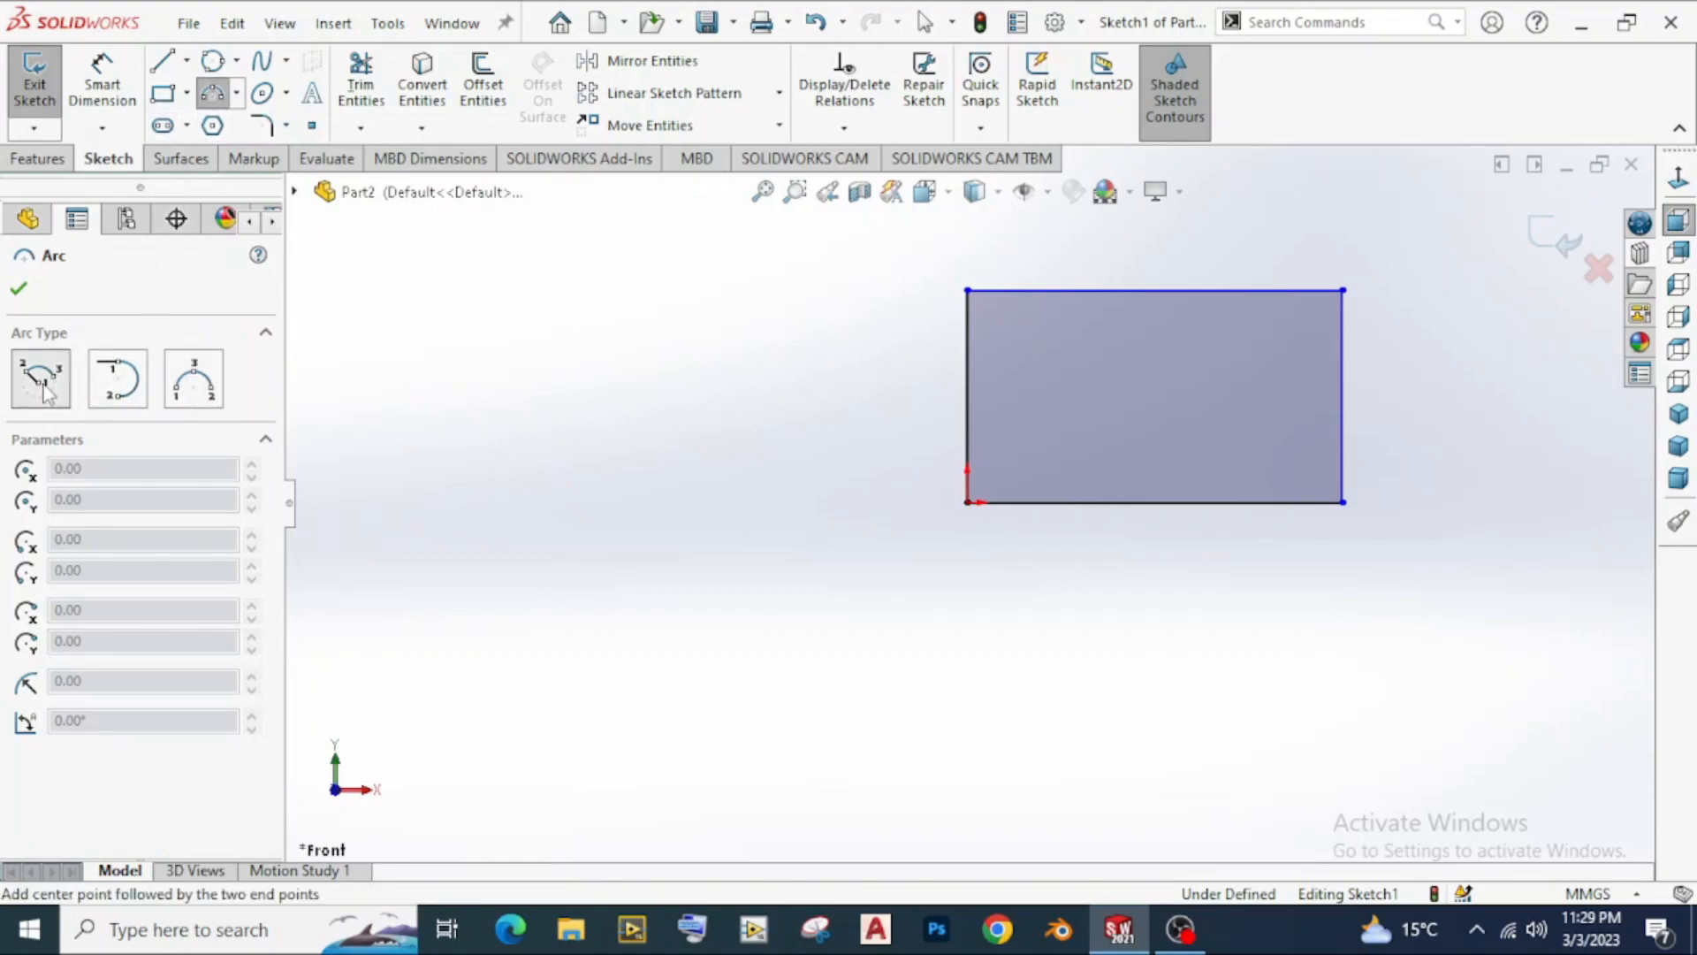
{"action": "left_click", "coordinate": [967, 396]}
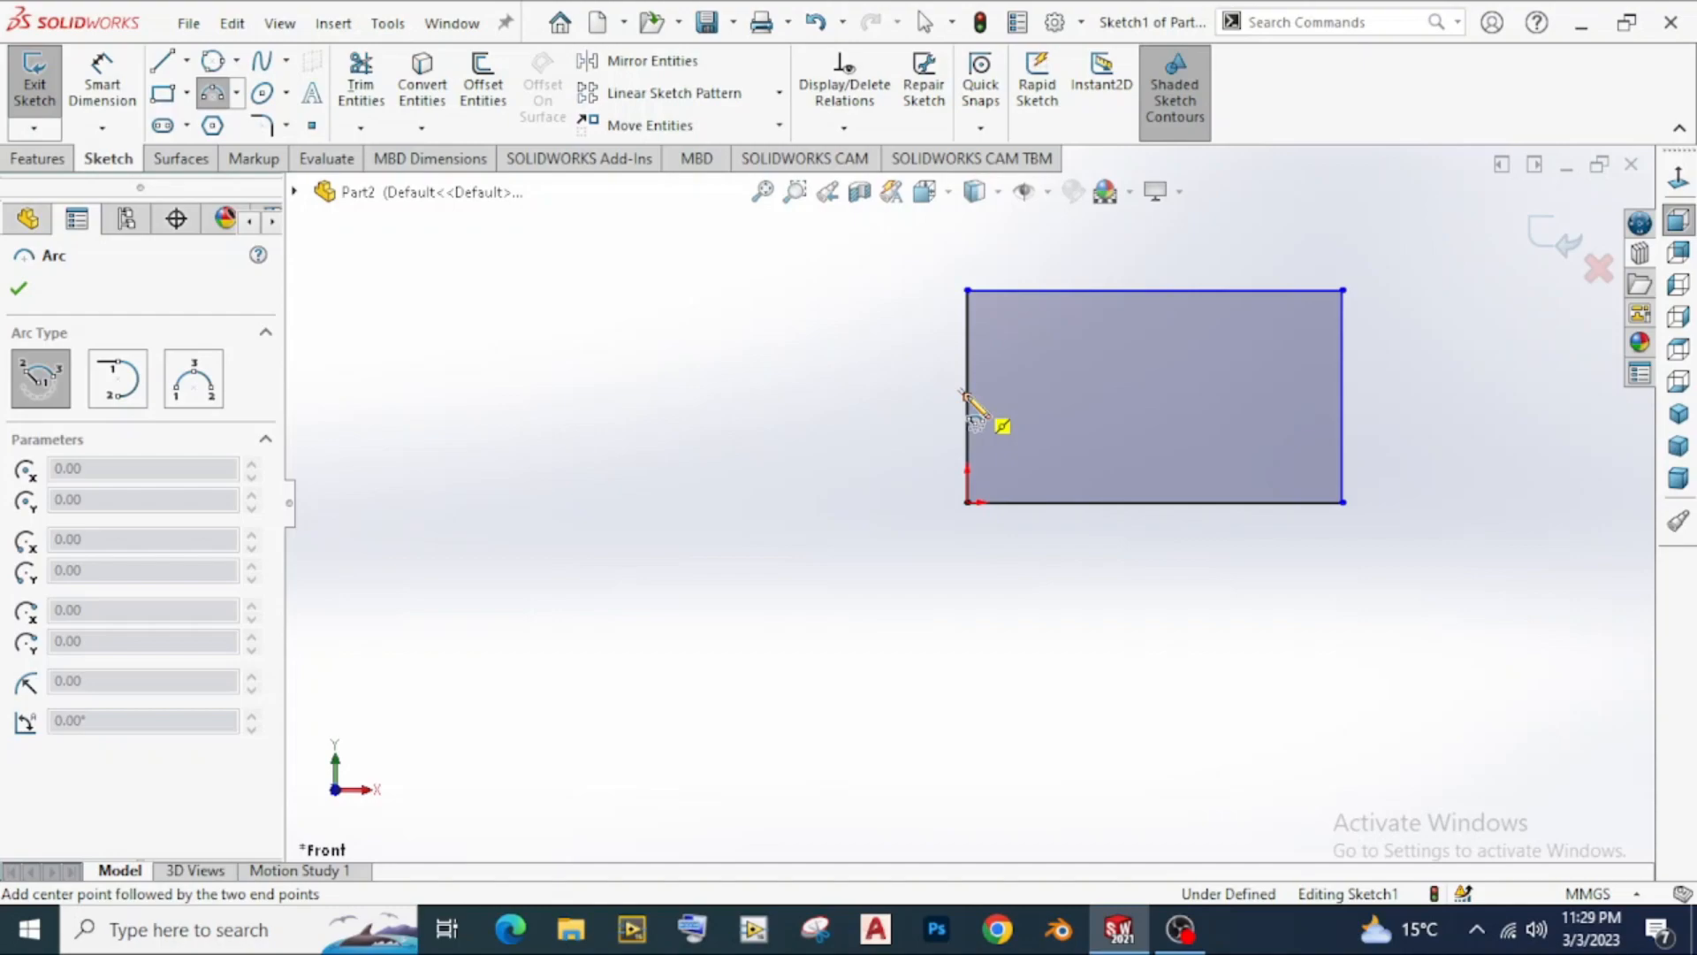
{"action": "left_click", "coordinate": [967, 502]}
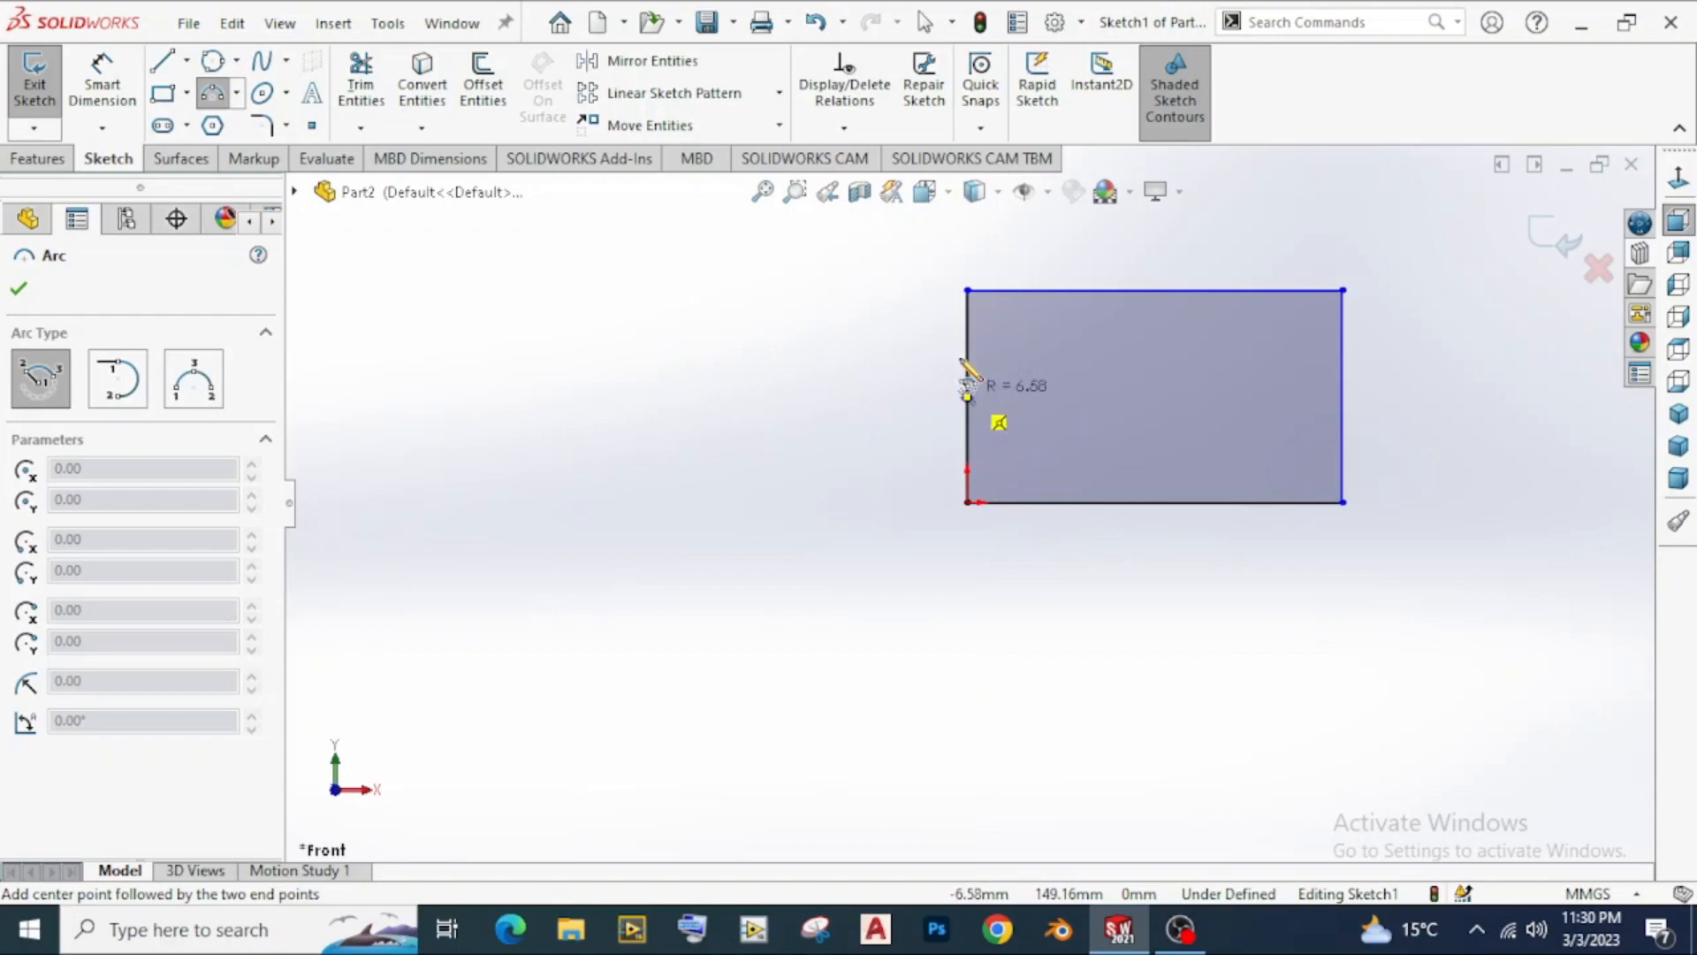
{"action": "left_click", "coordinate": [968, 290]}
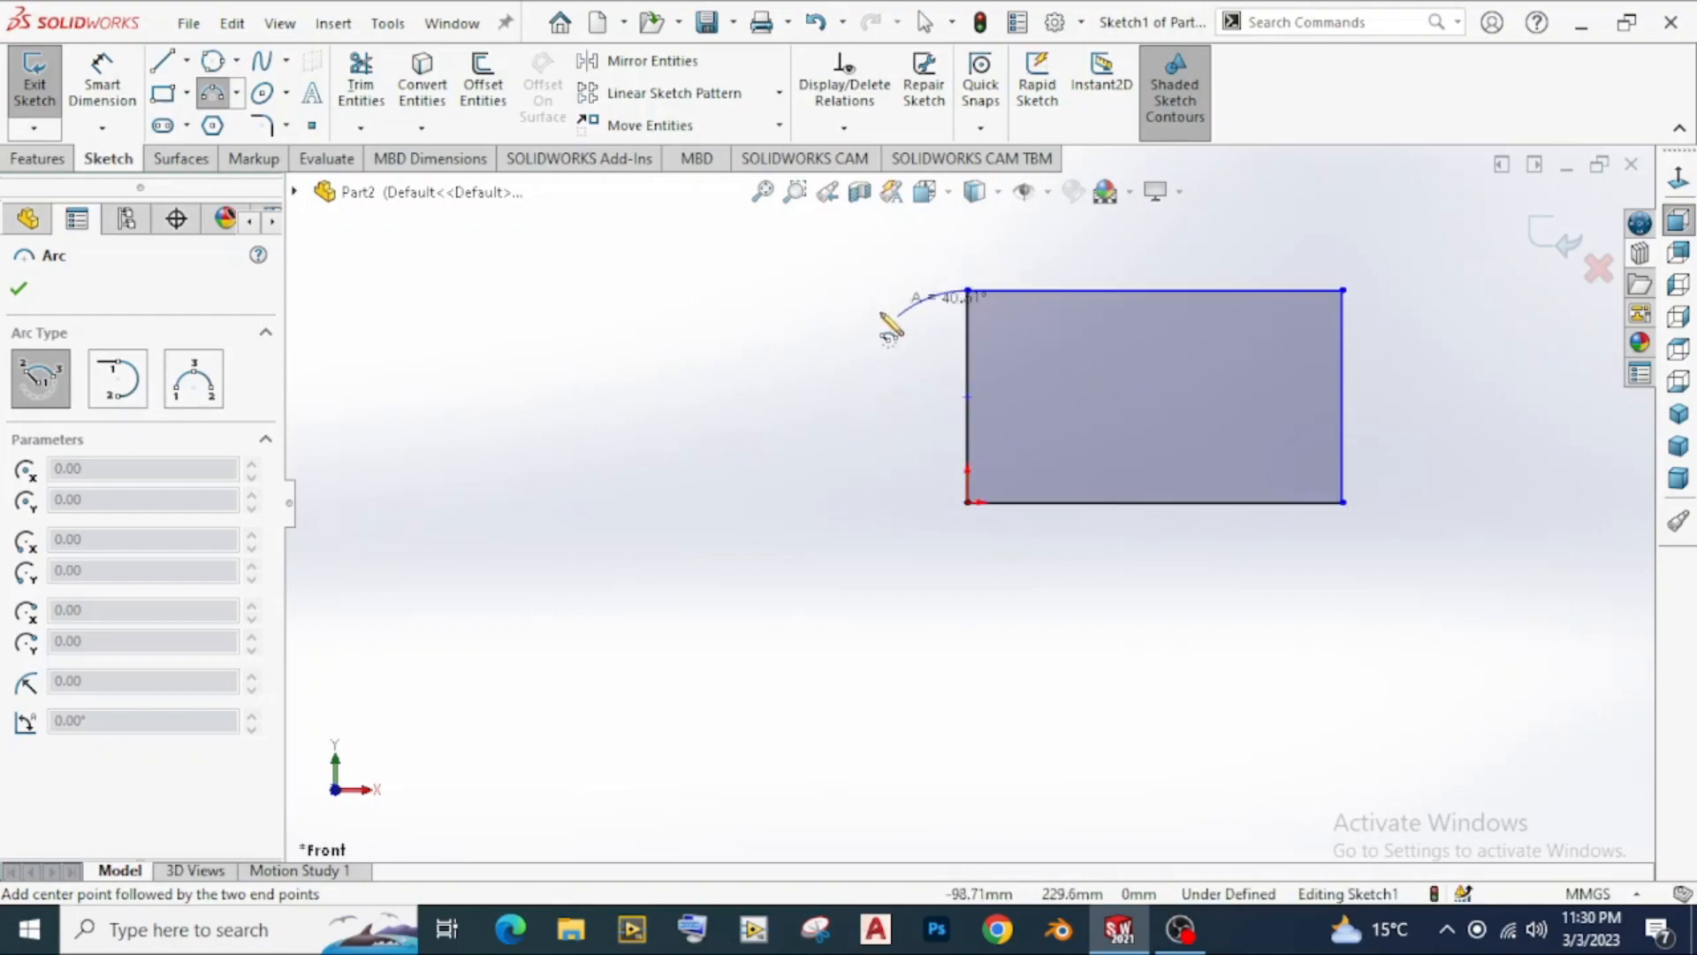
{"action": "left_click", "coordinate": [969, 503]}
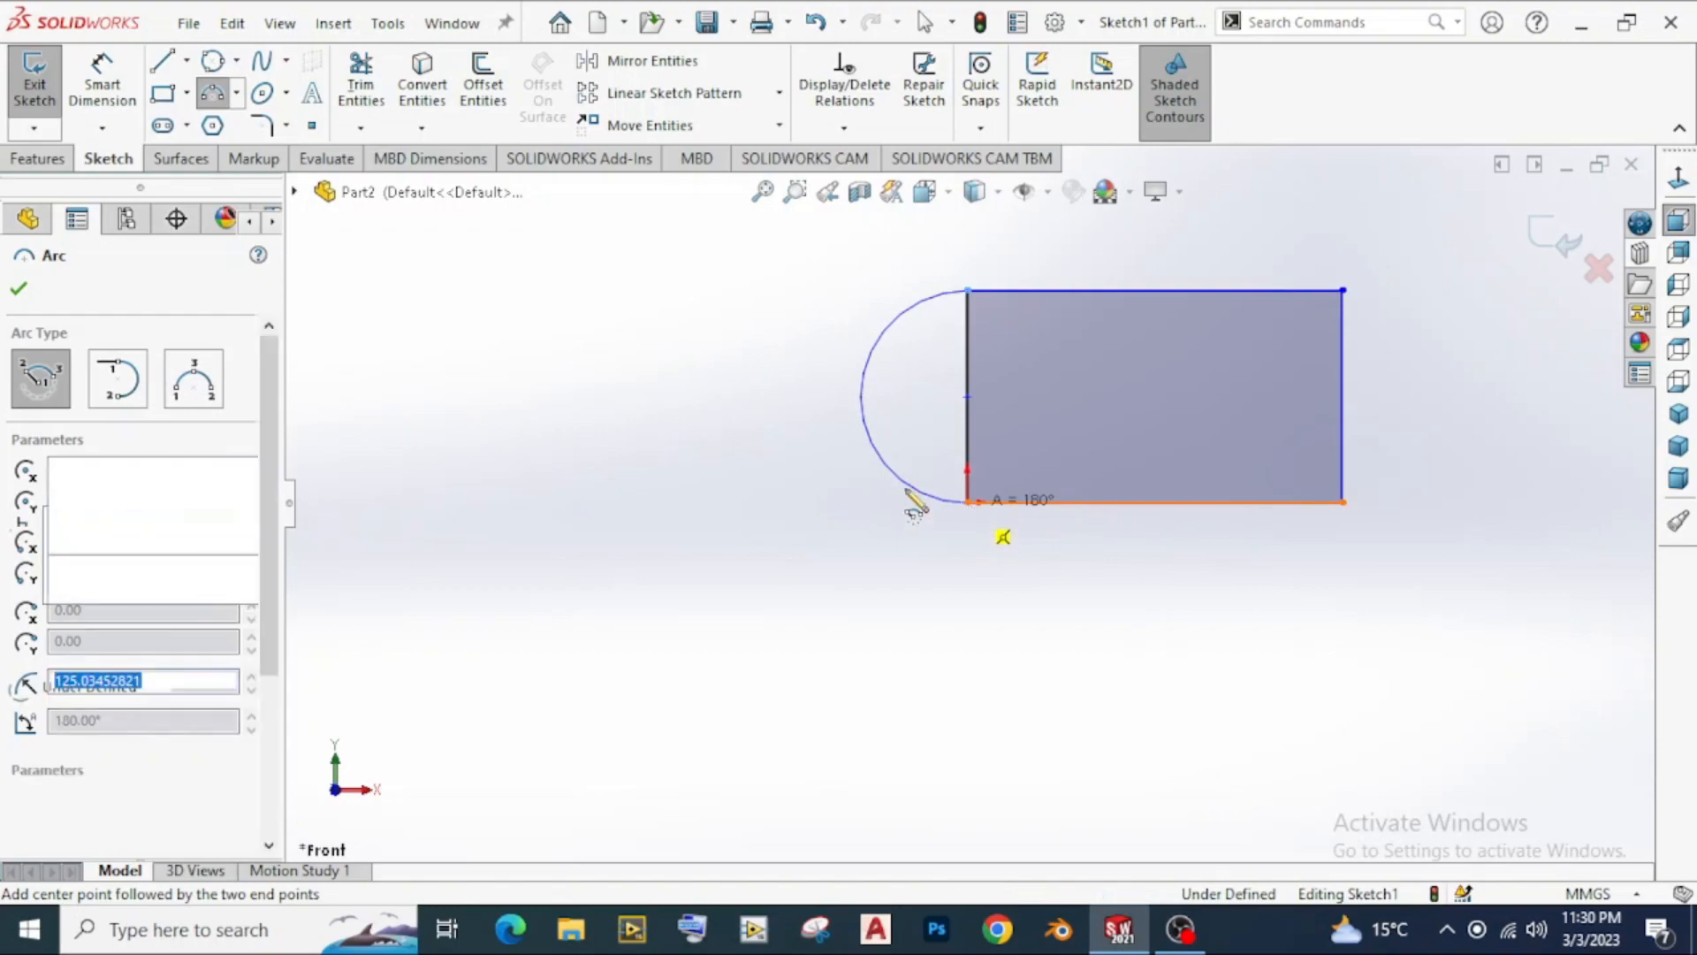
{"action": "right_click", "coordinate": [814, 466]}
{"action": "left_click", "coordinate": [865, 480]}
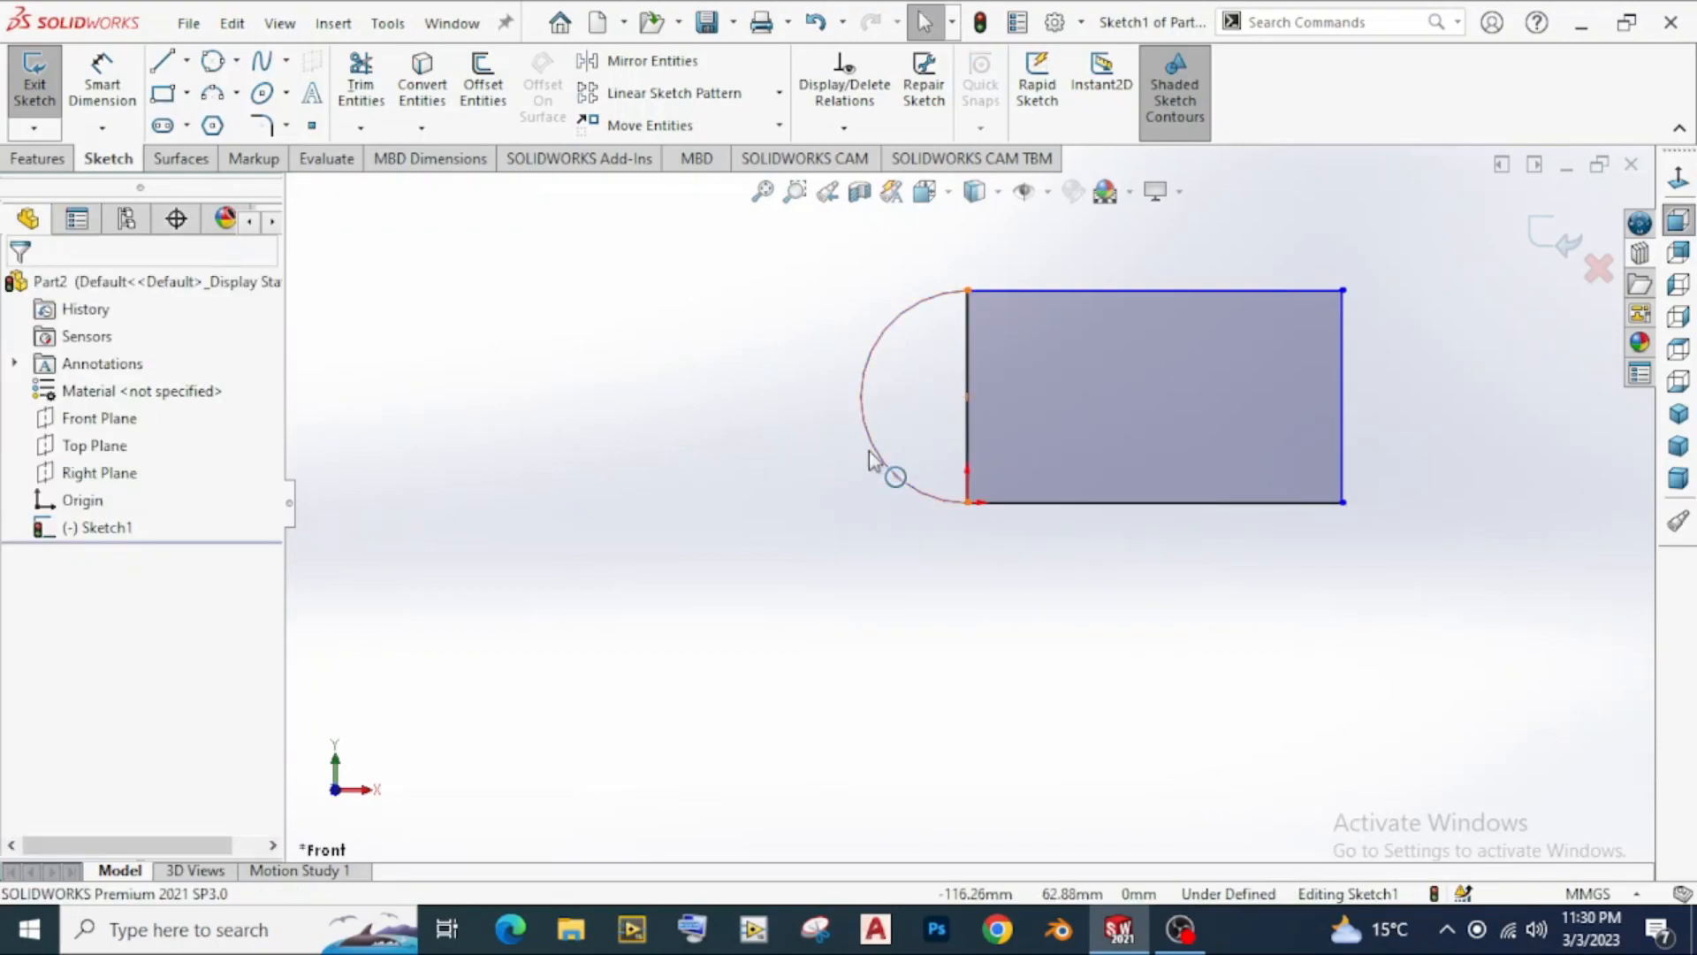
Step: Try a tangent arc from the rectangle's upper-right corner to its lower-right corner, bulging outward, and undo it
{"action": "left_click", "coordinate": [212, 93]}
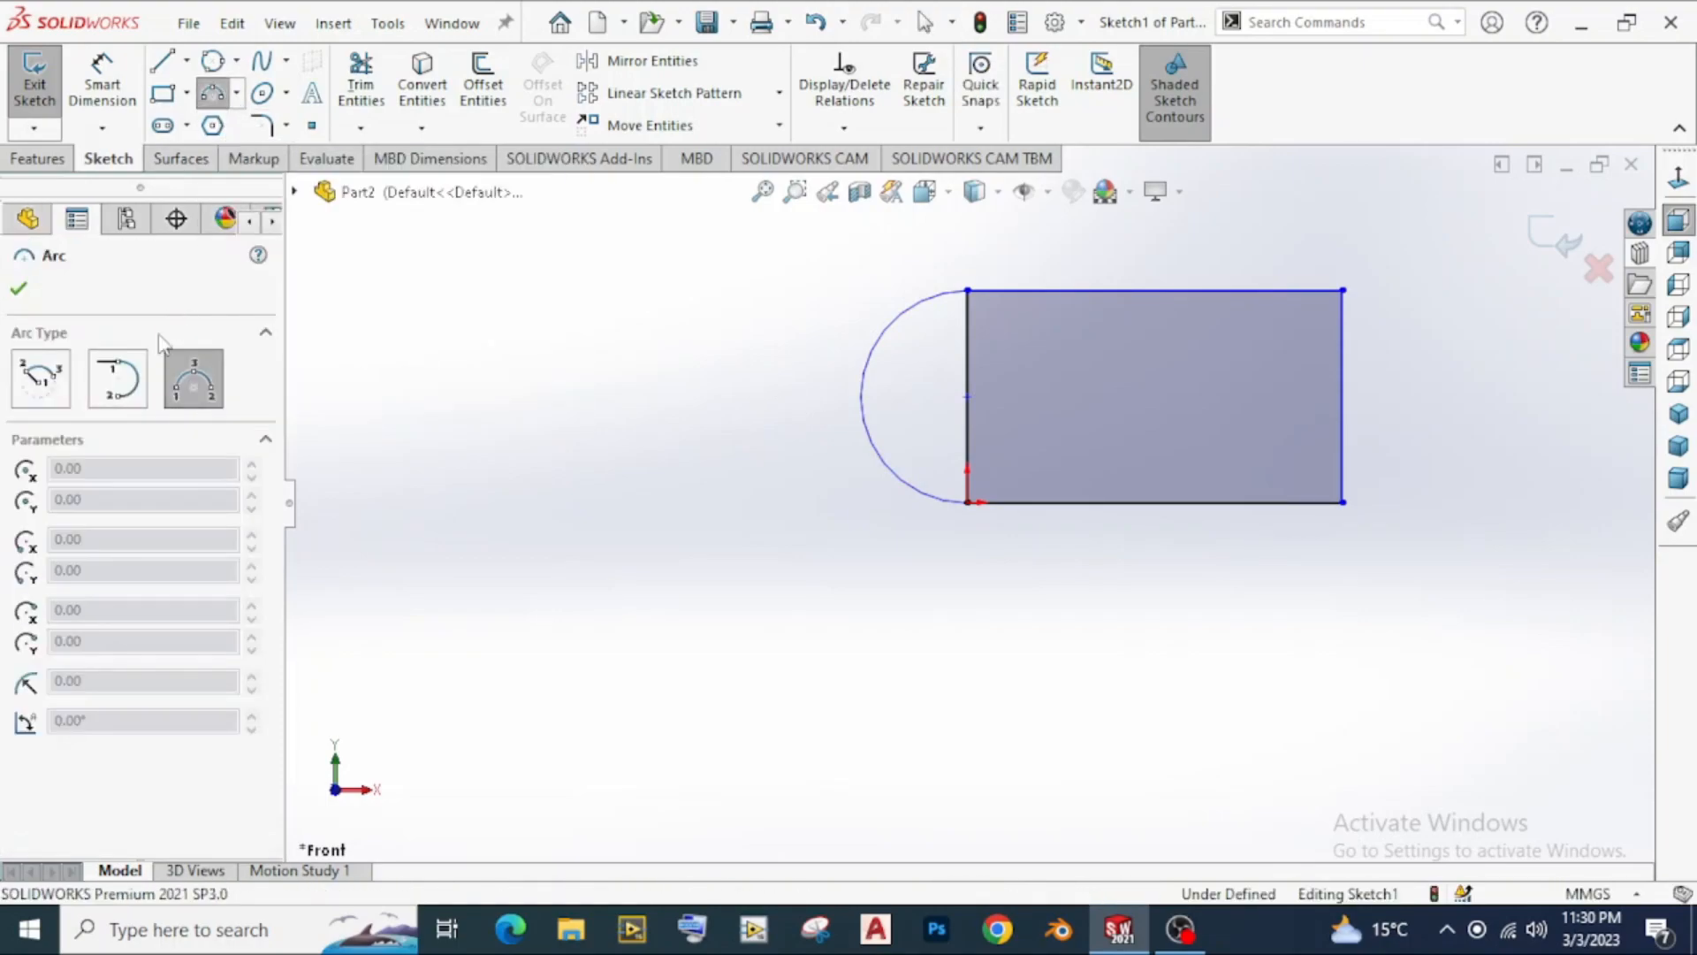
{"action": "left_click", "coordinate": [118, 378]}
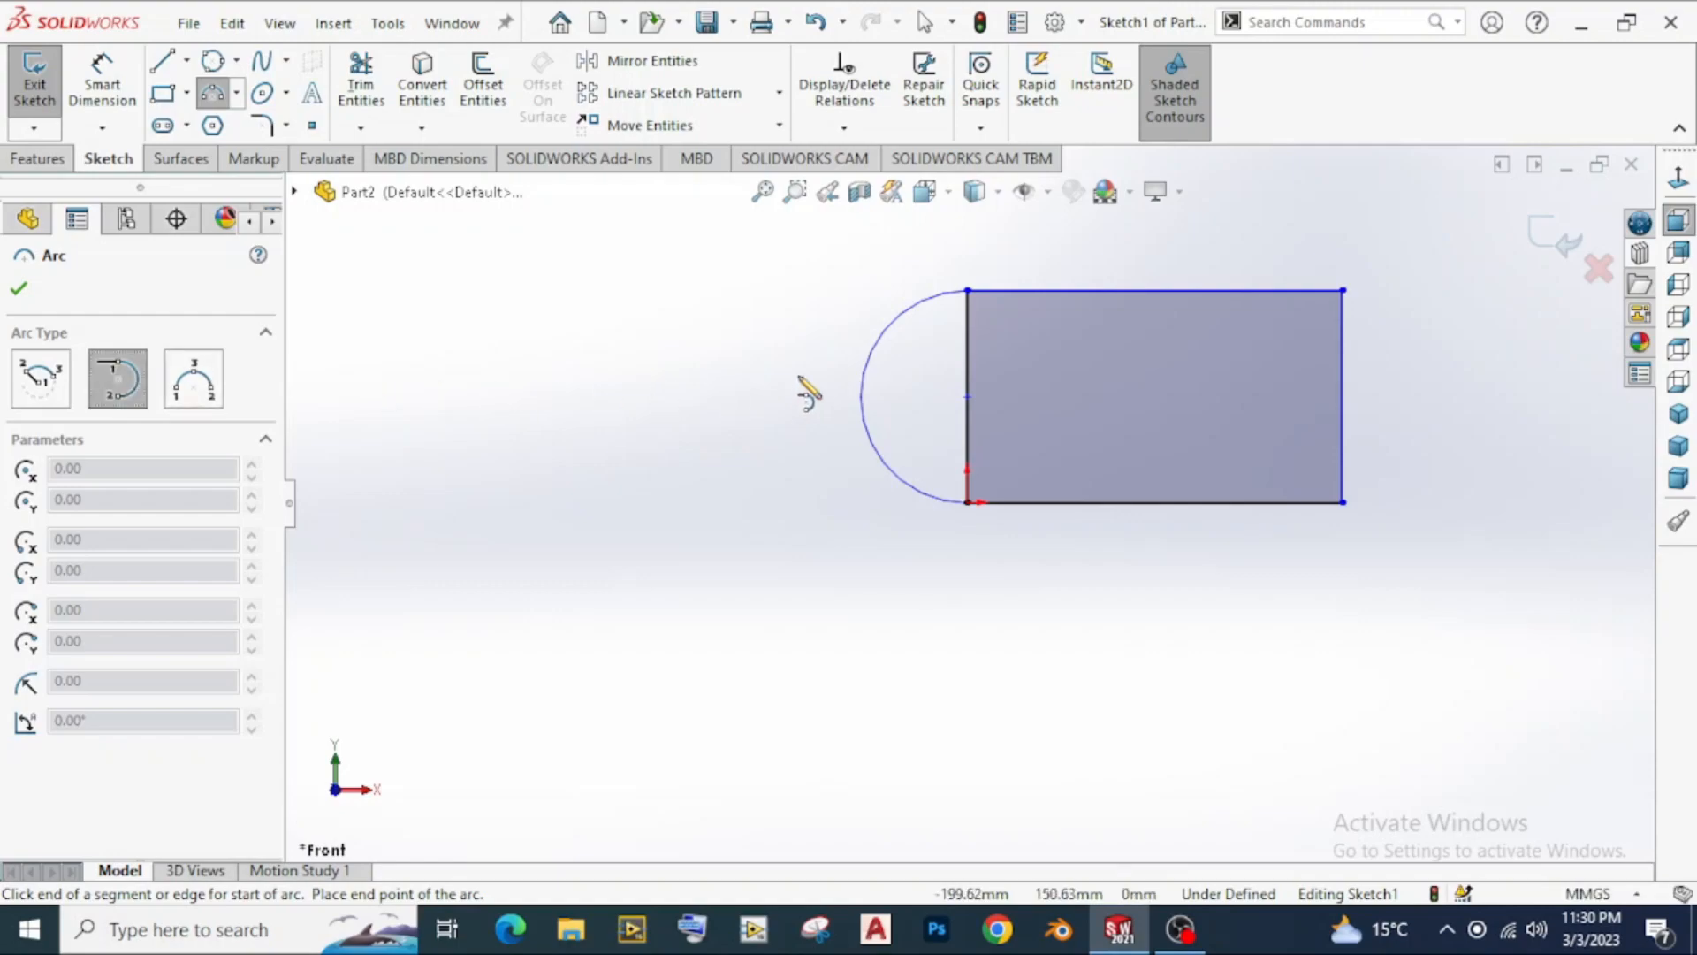
{"action": "left_click", "coordinate": [1343, 290]}
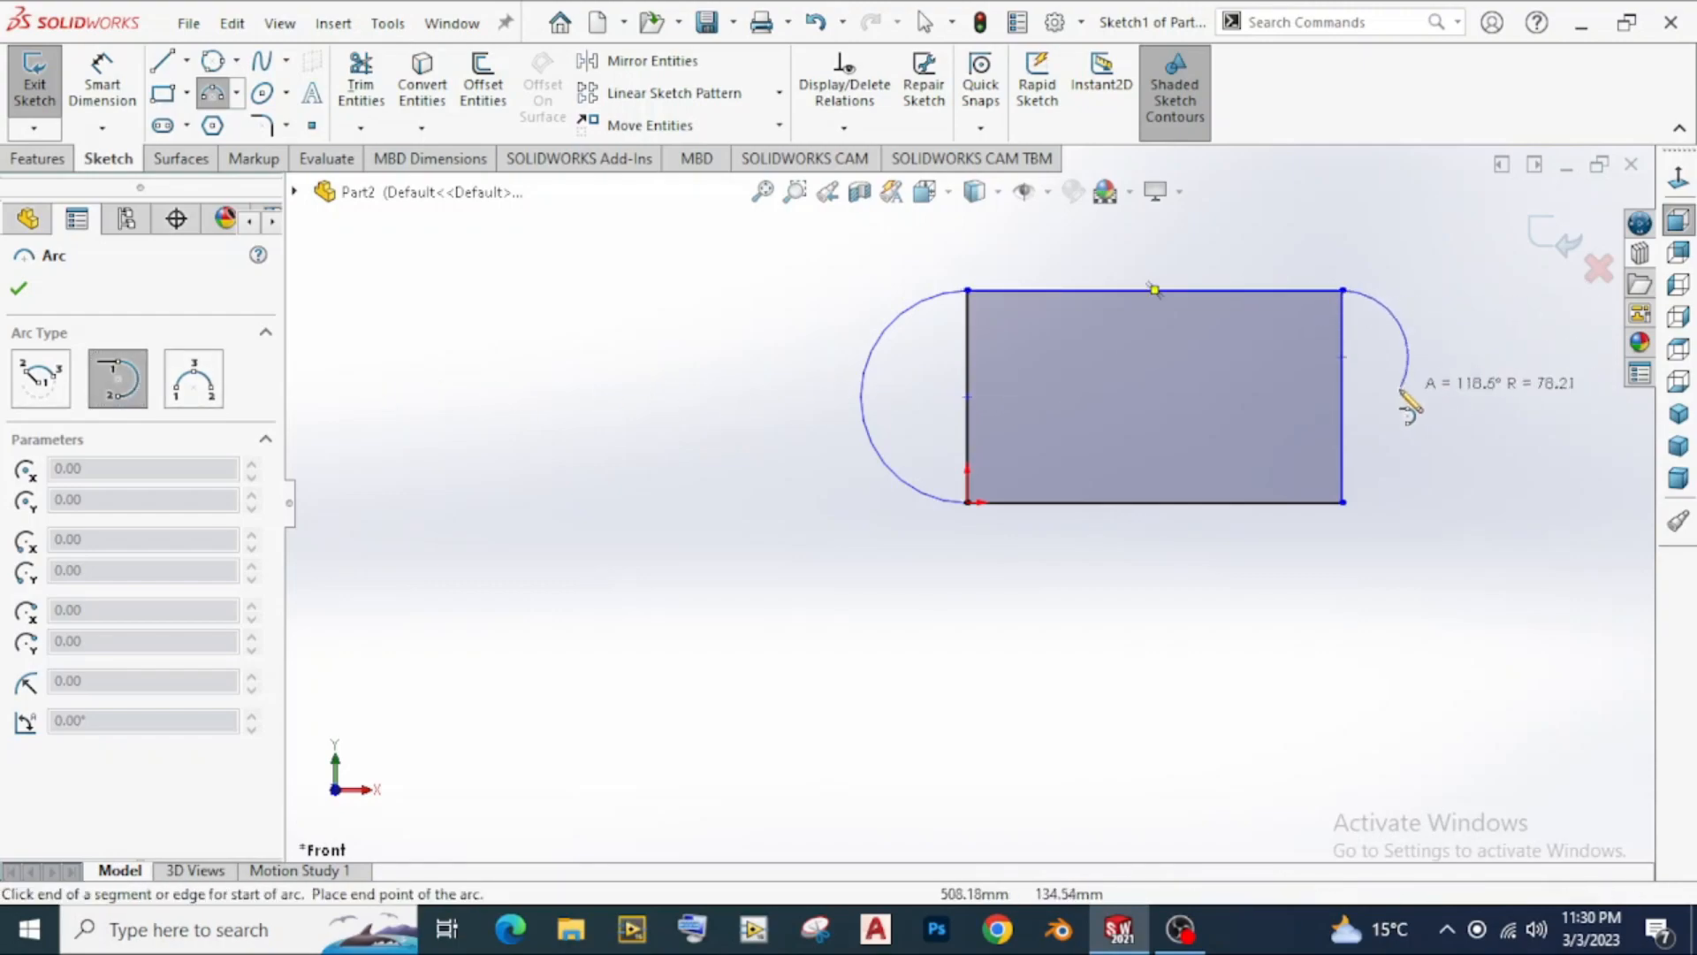
{"action": "left_click", "coordinate": [1343, 502]}
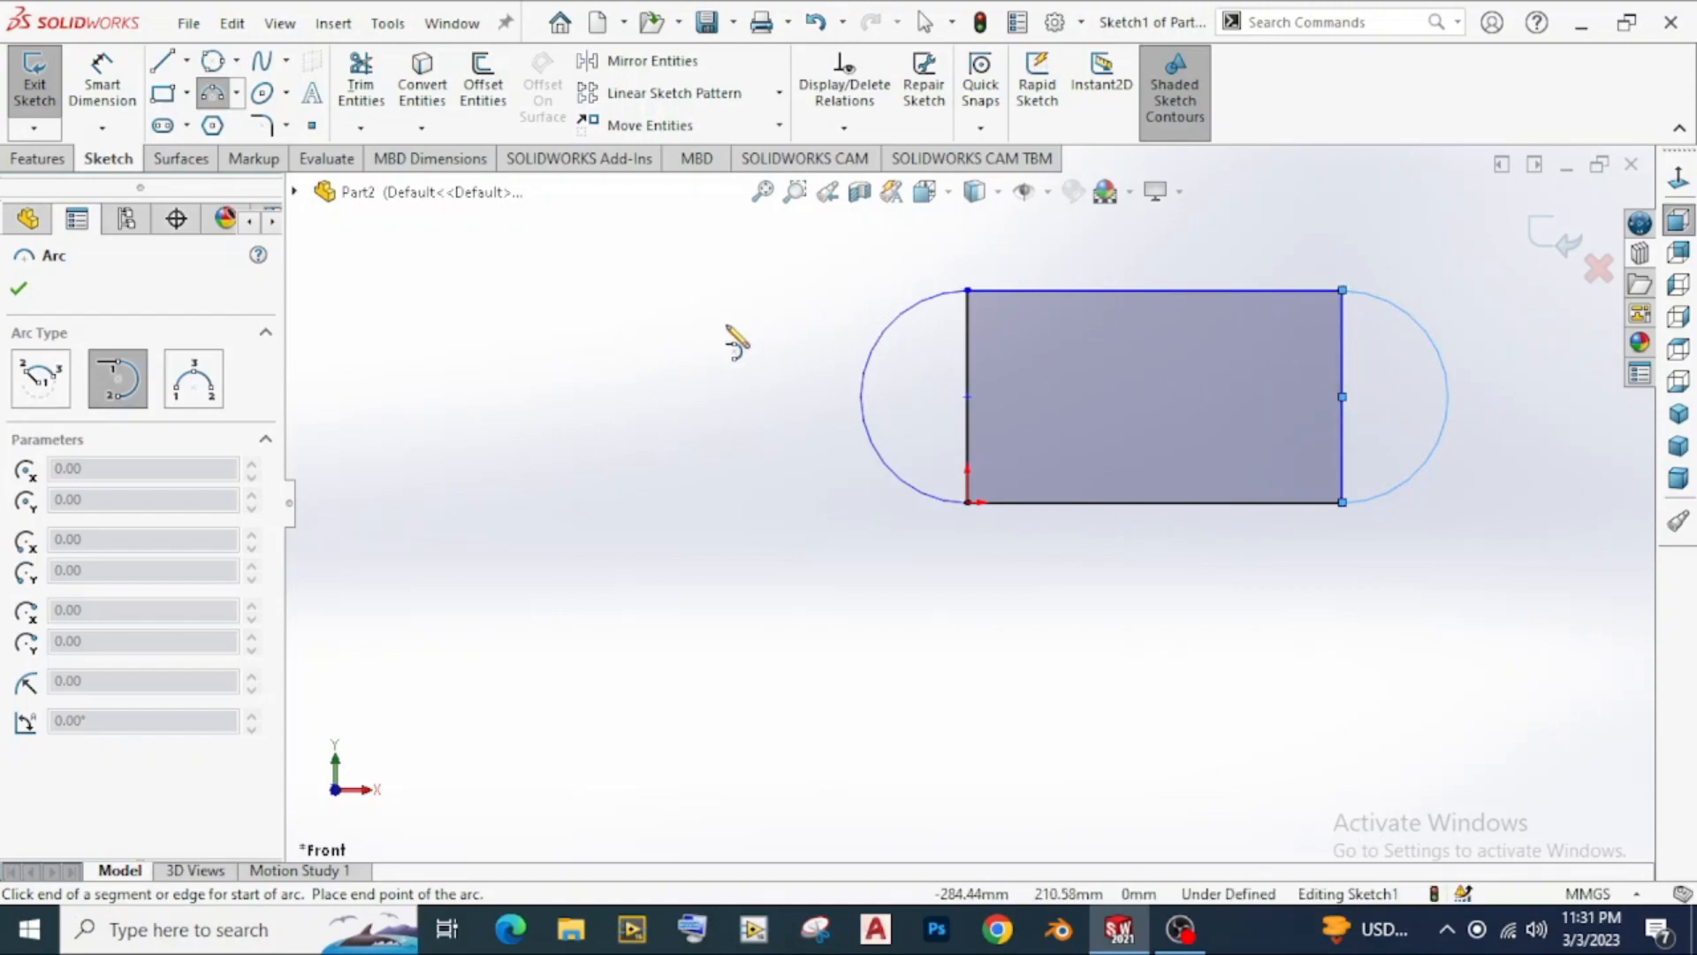
{"action": "key", "text": "Escape"}
{"action": "key", "text": "ctrl+z"}
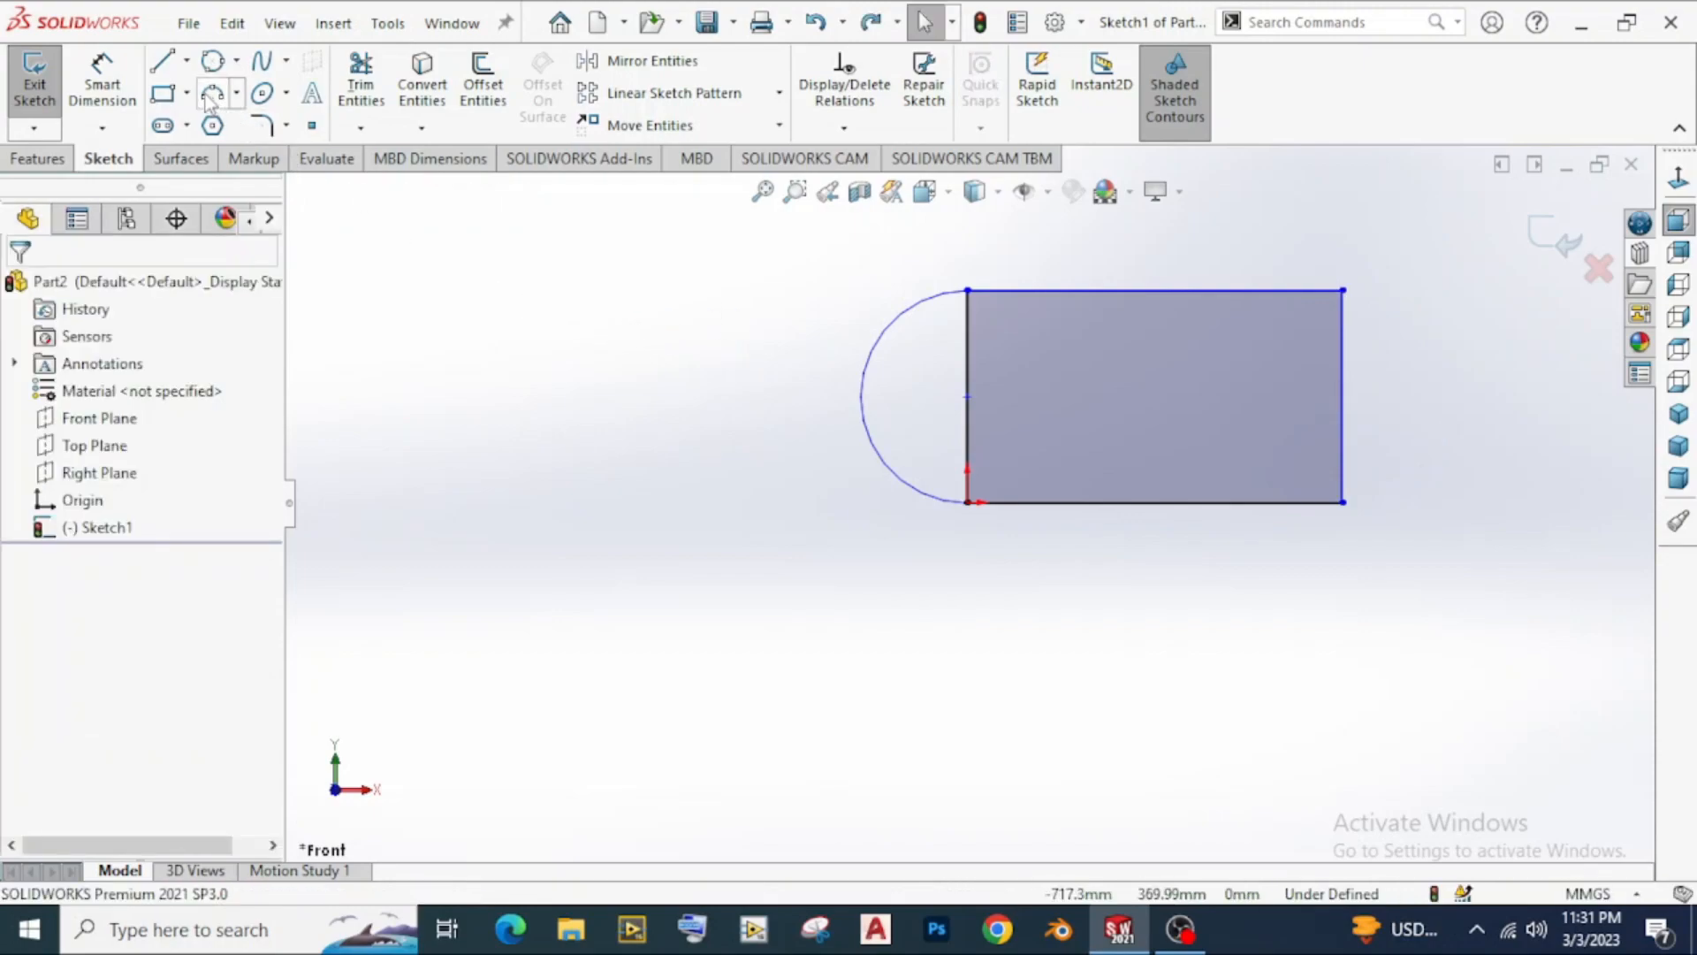
Step: Add a 3 point arc between the rectangle's right corners, bulging outward, with a radius of about 133 mm spanning about 140°
{"action": "left_click", "coordinate": [211, 96]}
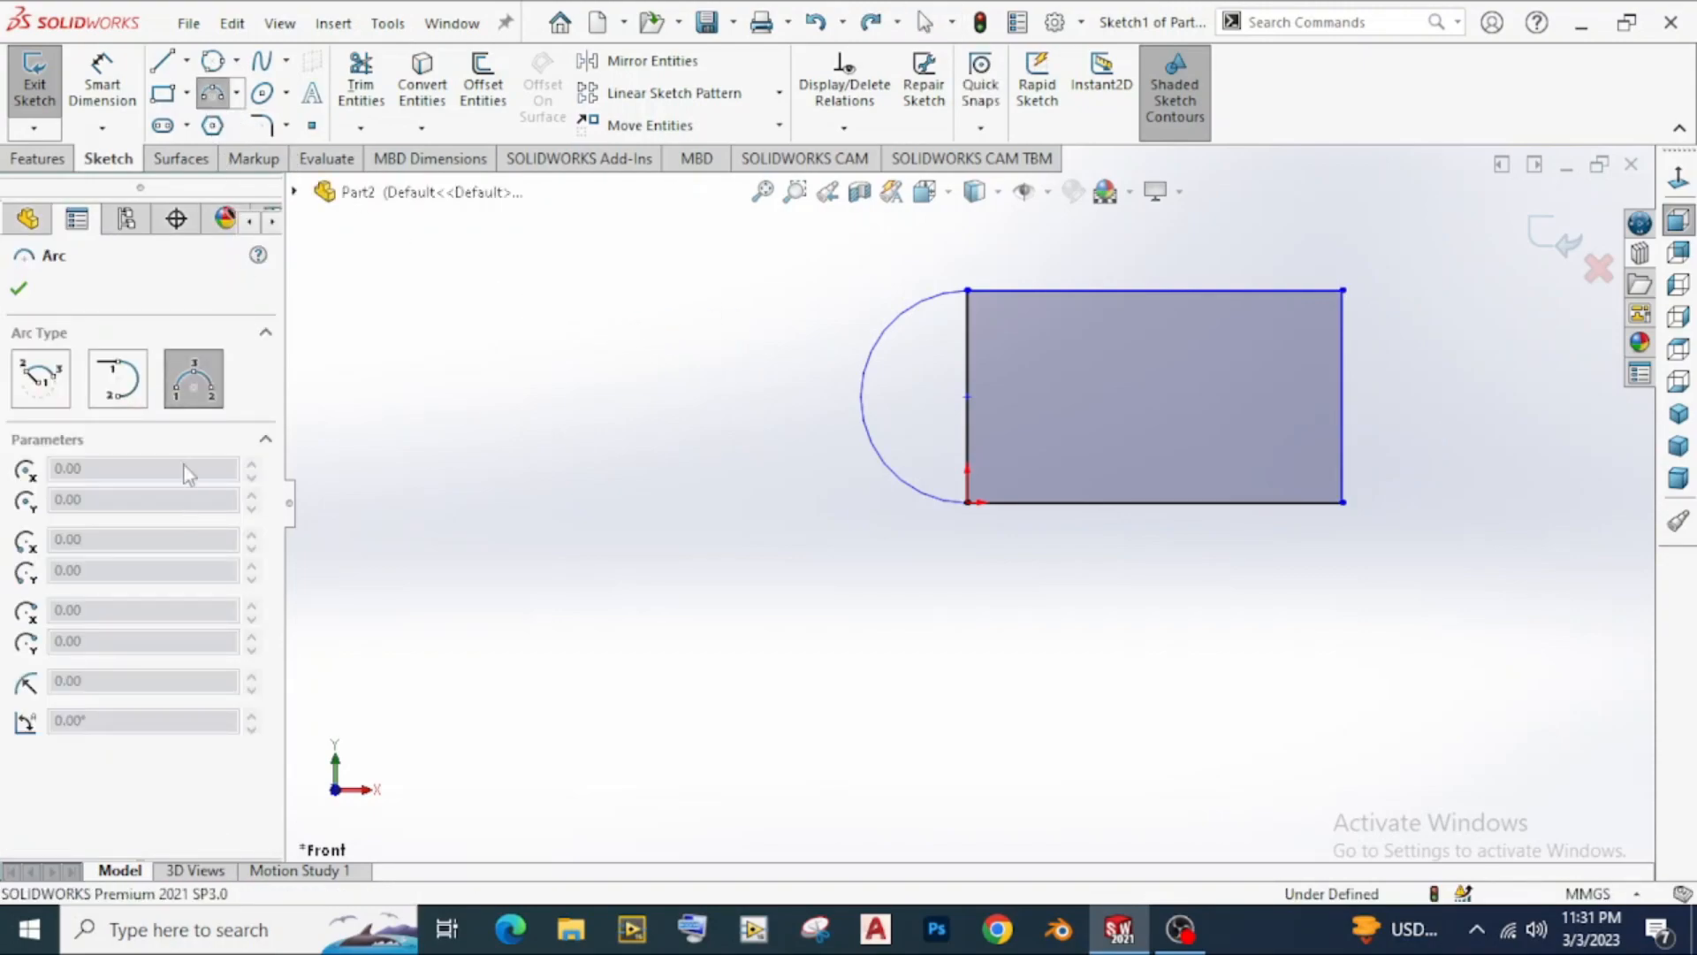
{"action": "left_click", "coordinate": [1342, 290]}
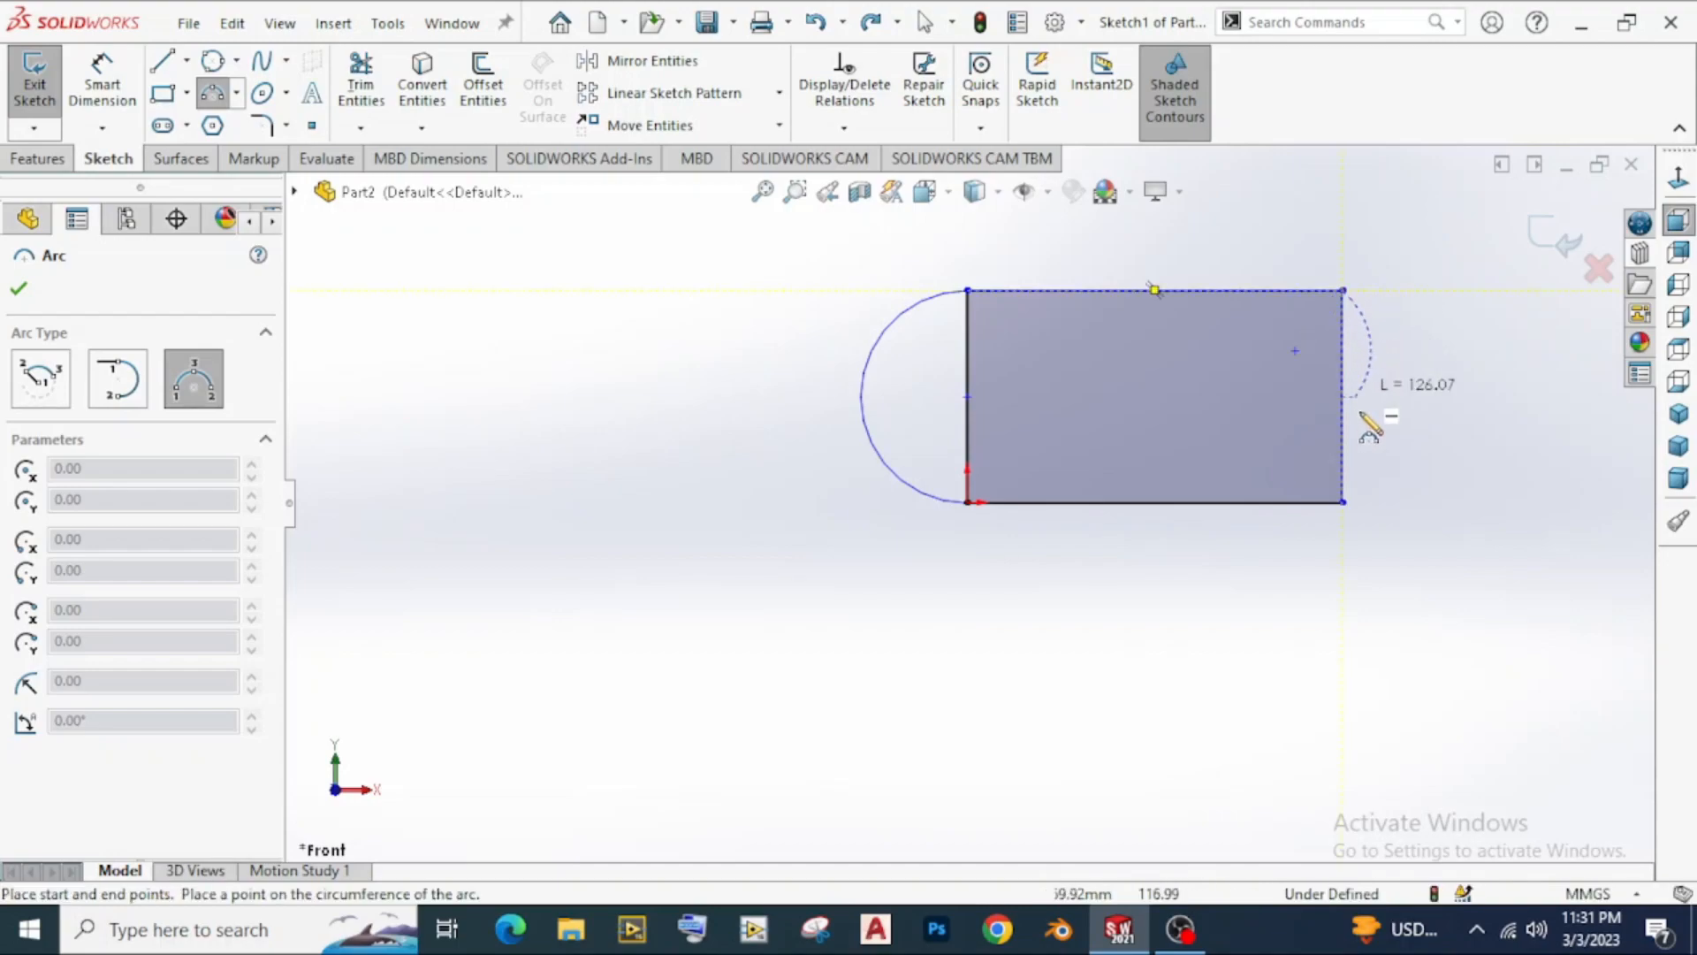
{"action": "left_click", "coordinate": [1342, 501]}
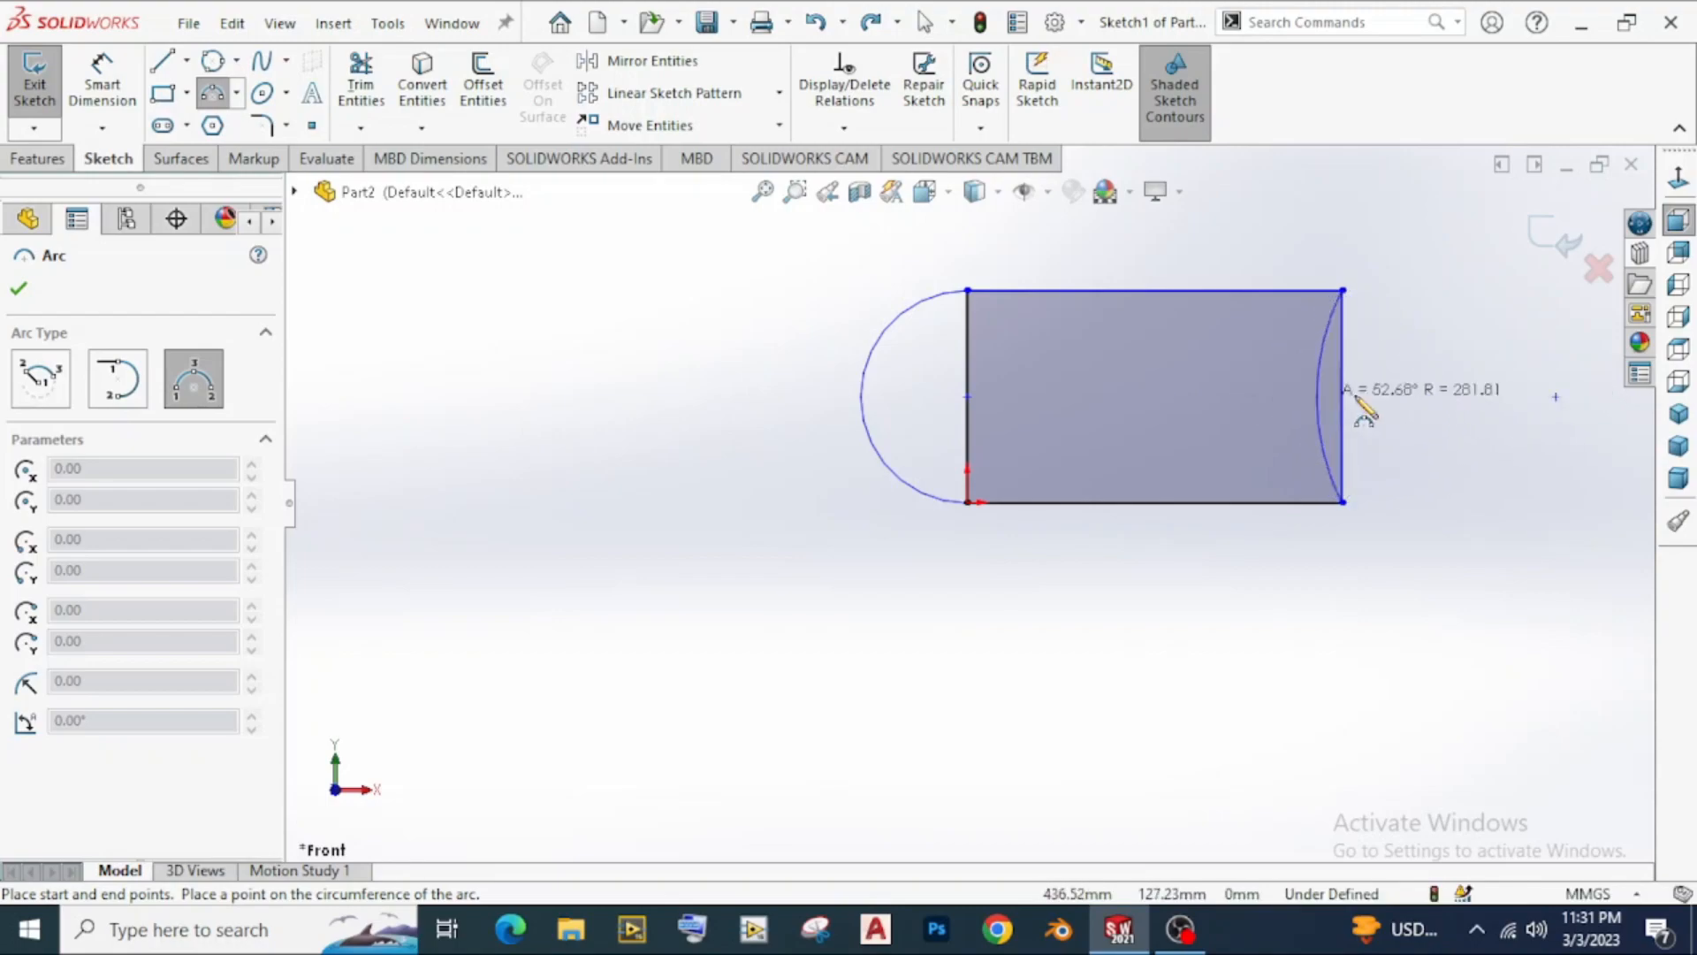
{"action": "left_click", "coordinate": [1417, 396]}
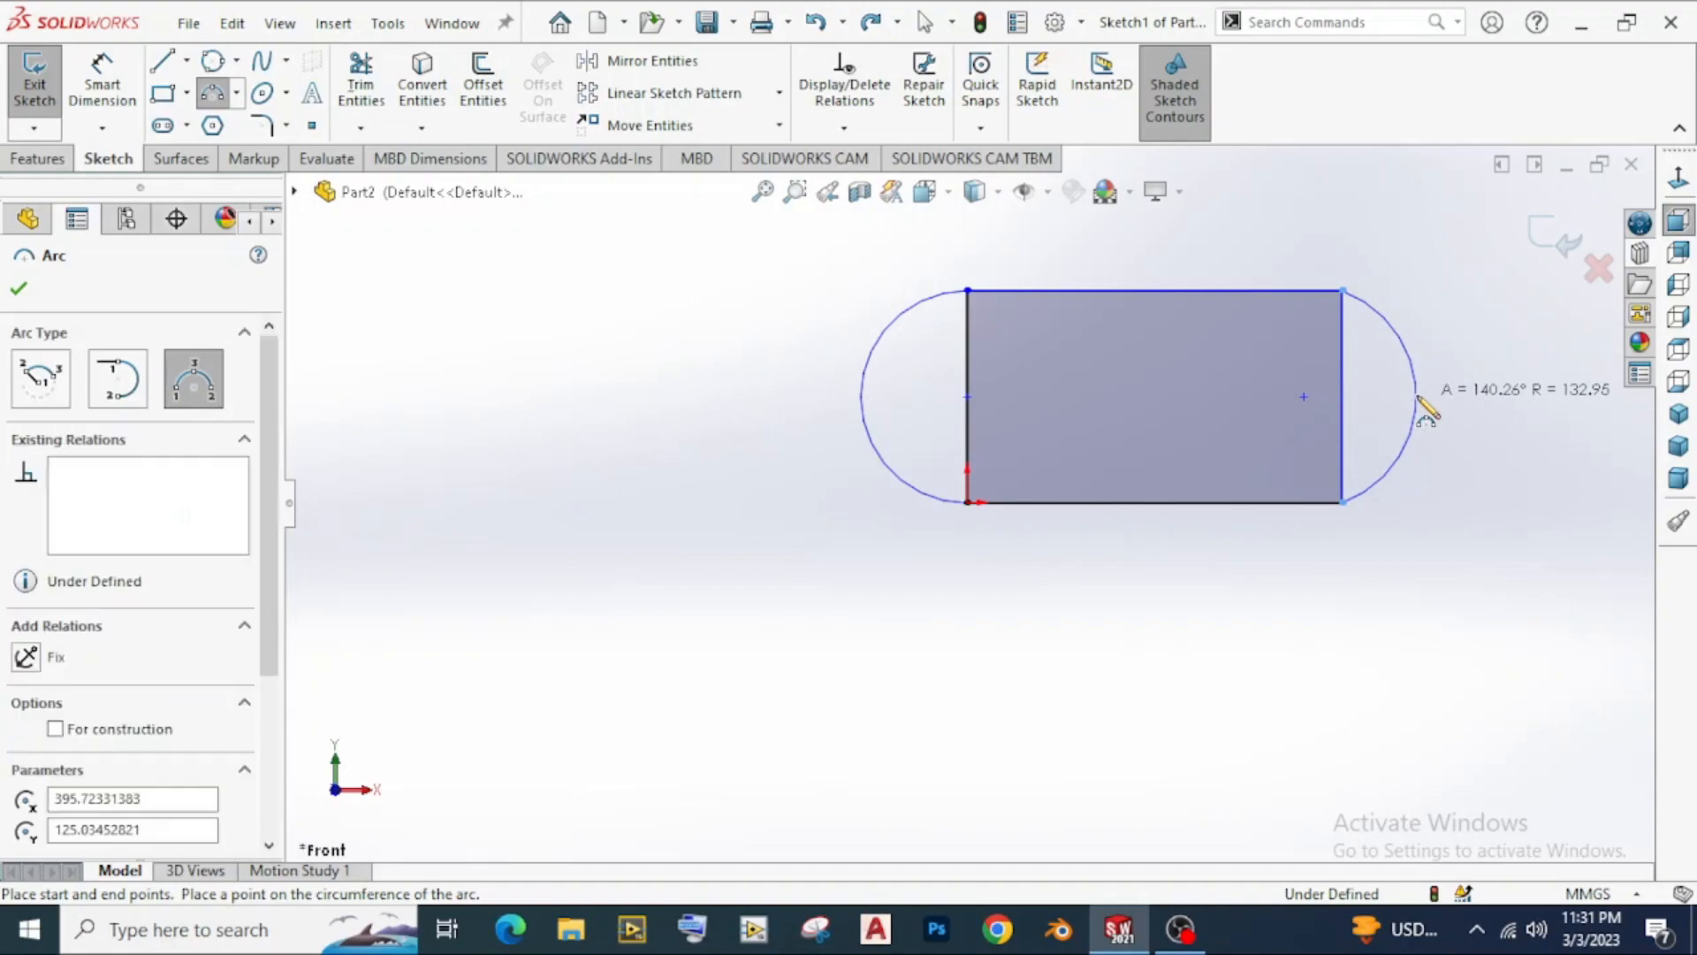
{"action": "right_click", "coordinate": [1509, 442]}
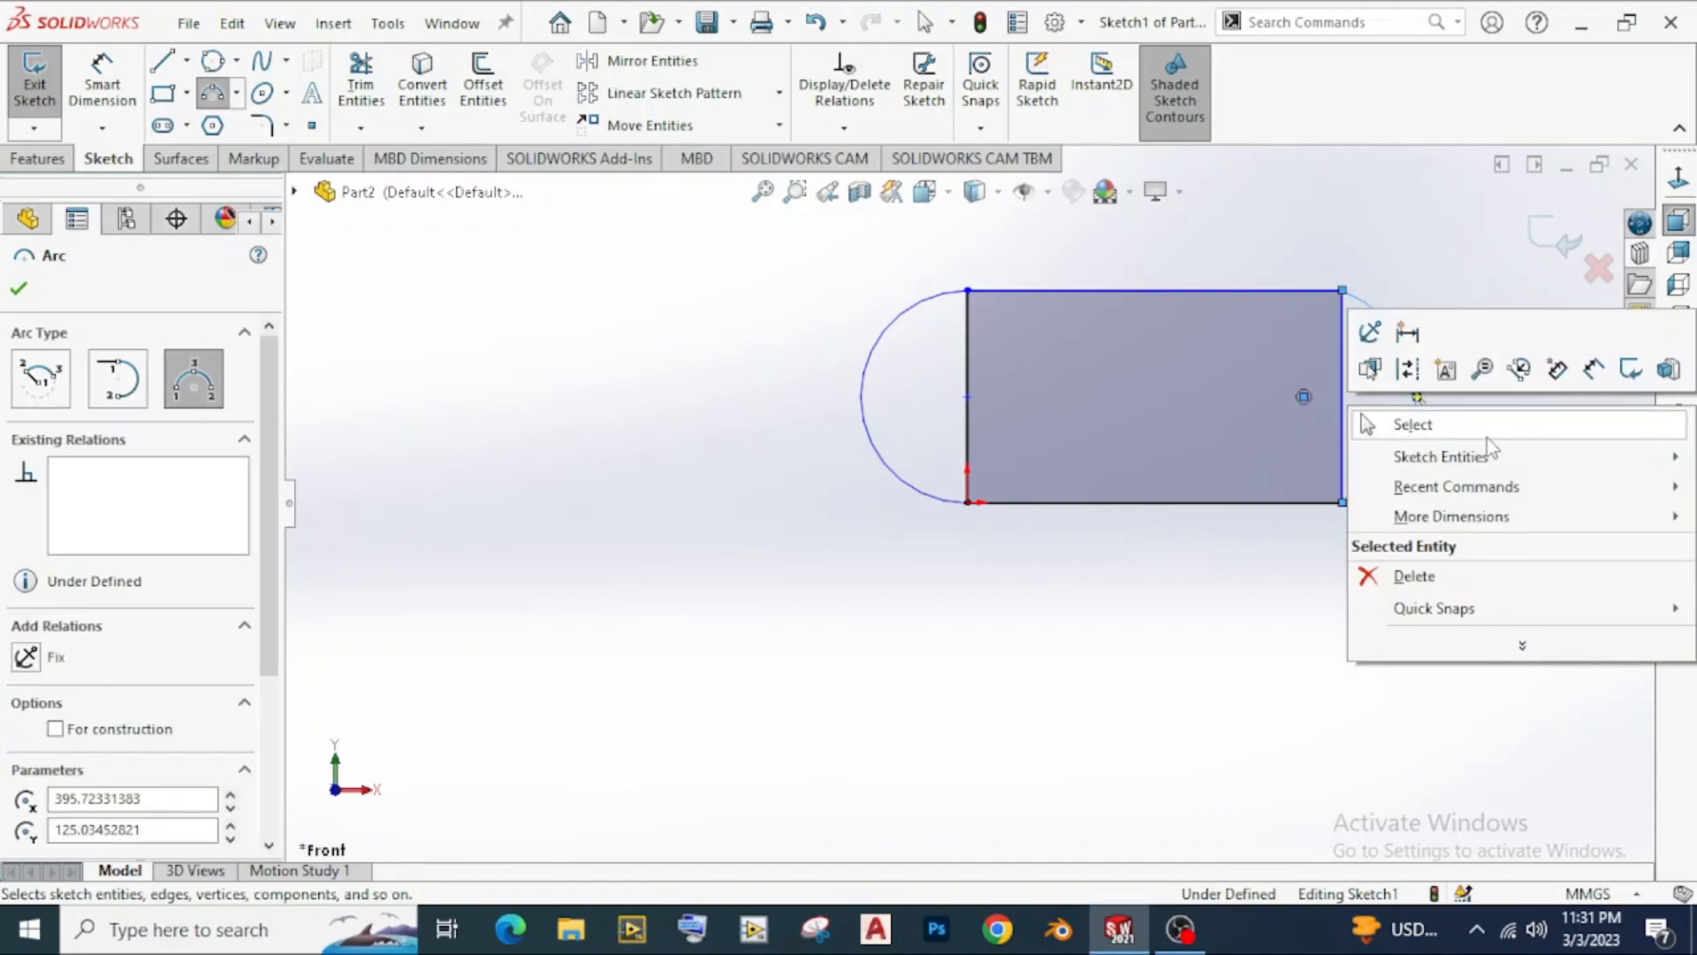
{"action": "left_click", "coordinate": [1486, 435]}
Step: Pull the 3 point arc inward toward the origin to shrink the rectangle together with both attached arcs
{"action": "left_click_drag", "start_coordinate": [1351, 421], "coordinate": [1264, 475]}
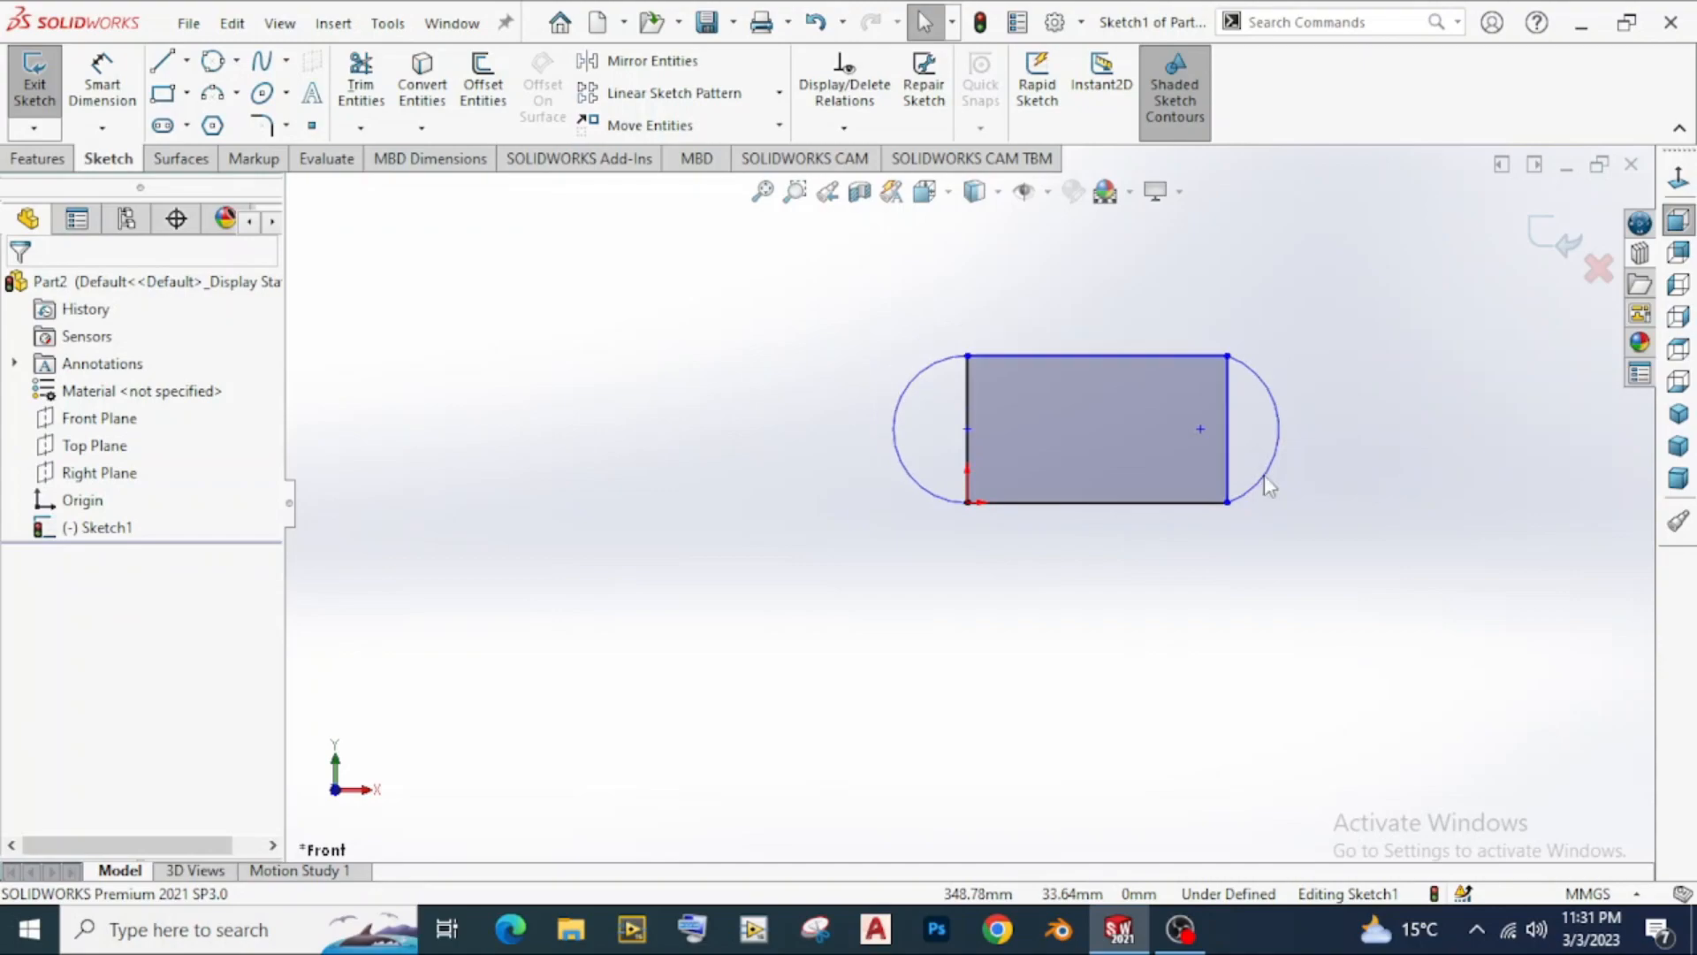